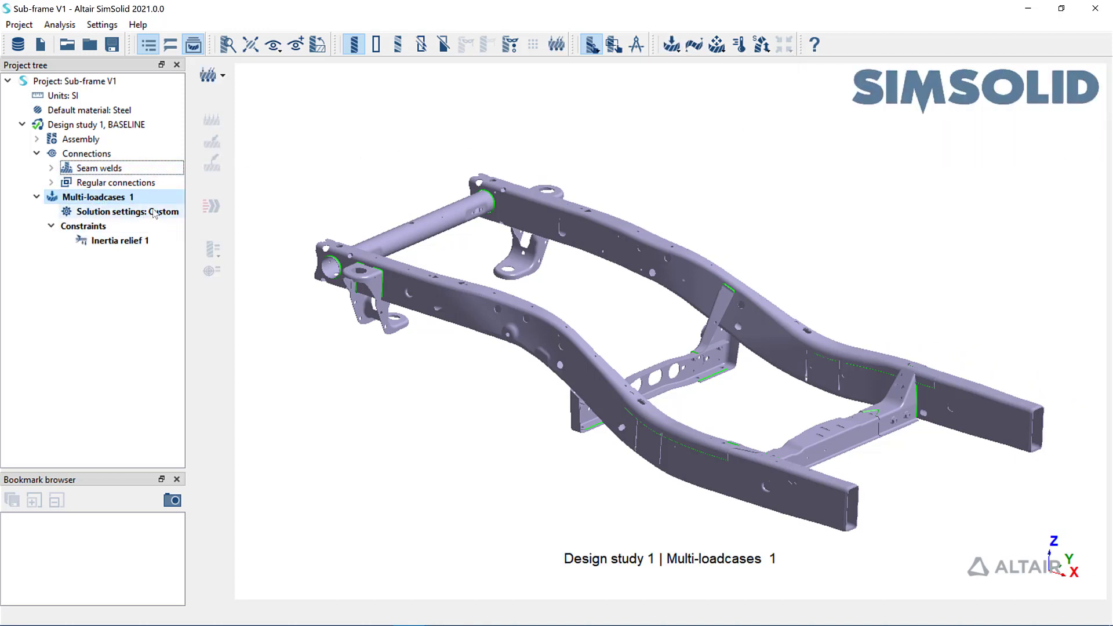
# Import remote loads from Sub-frame-Fatigue/frame-jku.csv, reviewing the Right Lower X case before creating the load cases
pyautogui.click(223, 77)
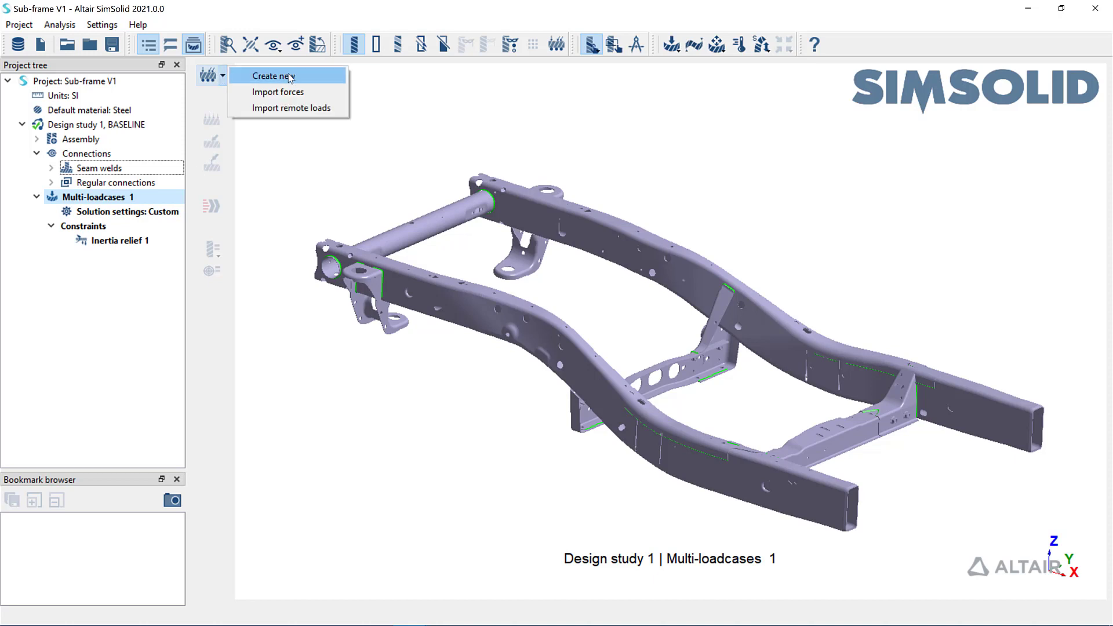
pyautogui.click(290, 108)
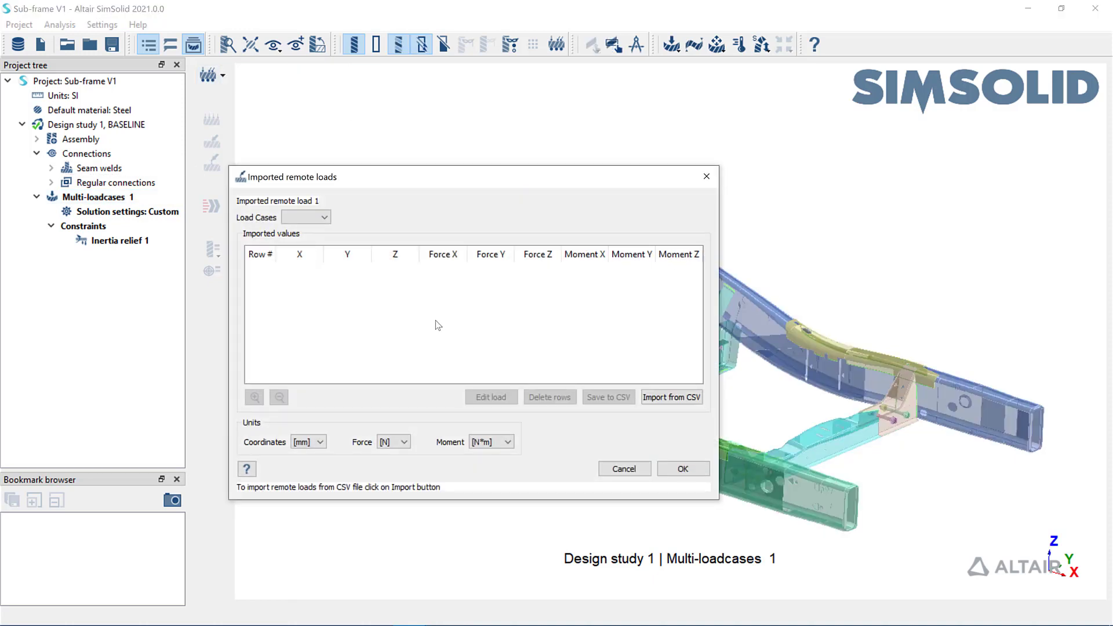
pyautogui.click(679, 398)
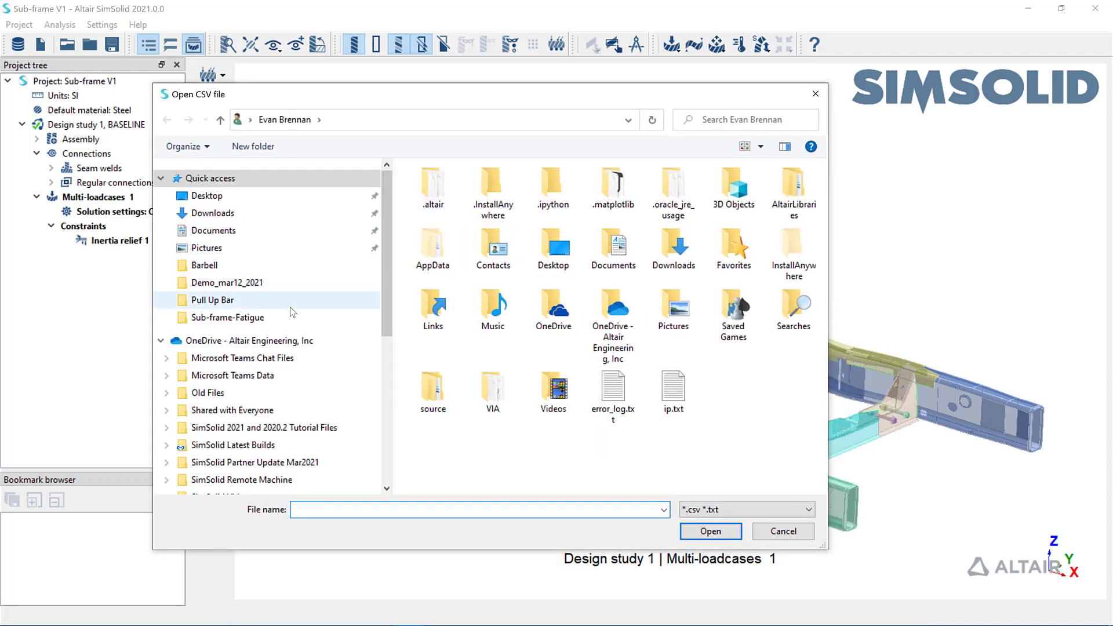
pyautogui.click(273, 316)
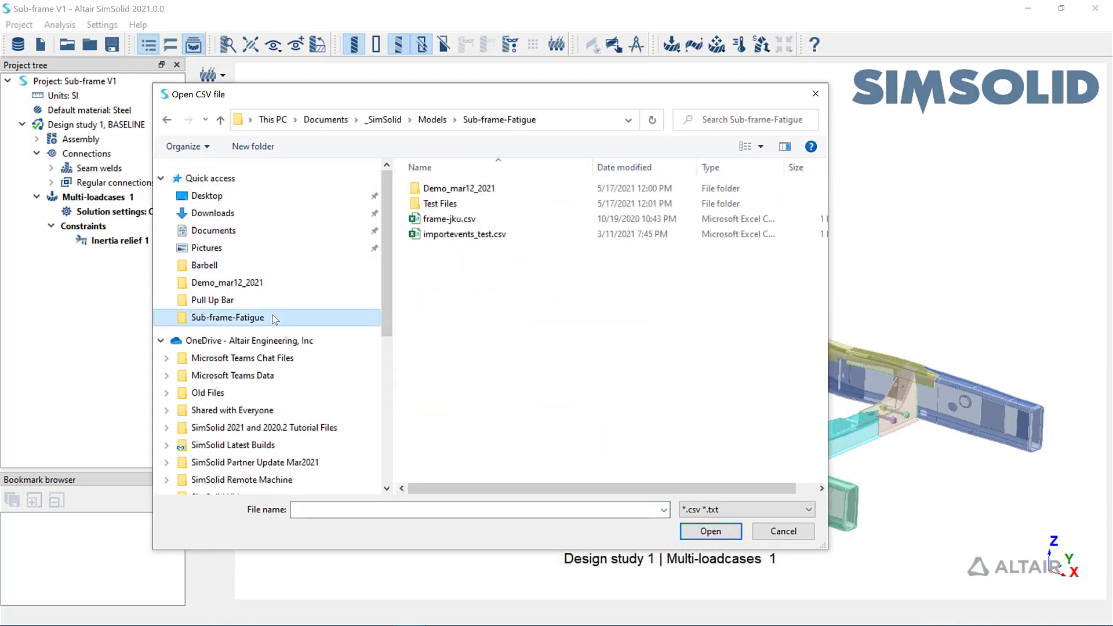
pyautogui.click(464, 220)
pyautogui.click(711, 531)
pyautogui.click(324, 217)
pyautogui.scroll(-1, 326, 299)
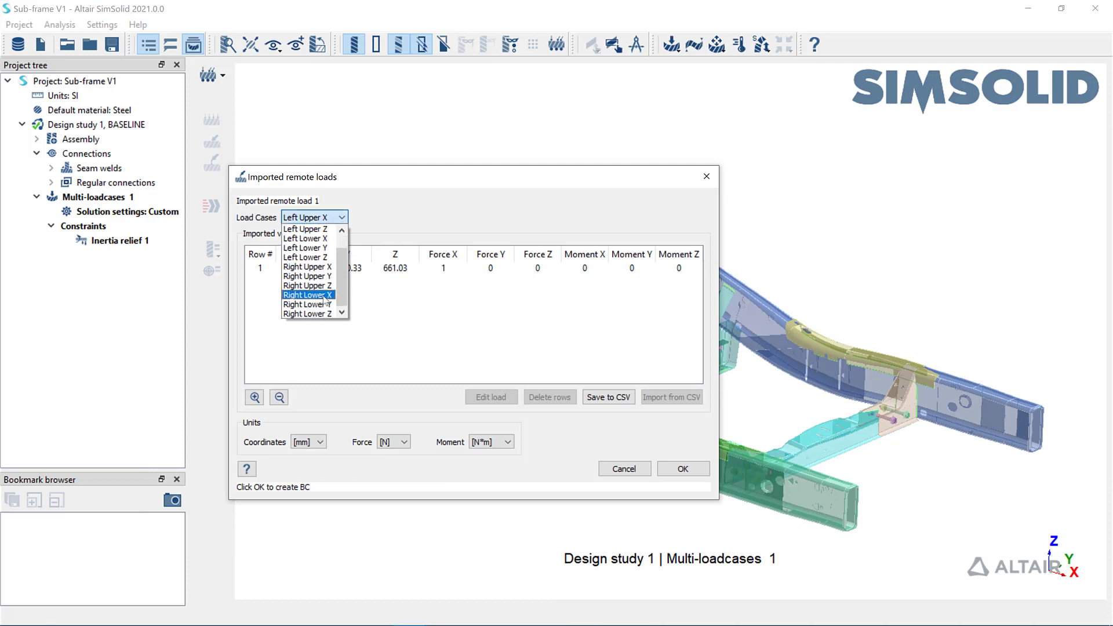
pyautogui.click(325, 299)
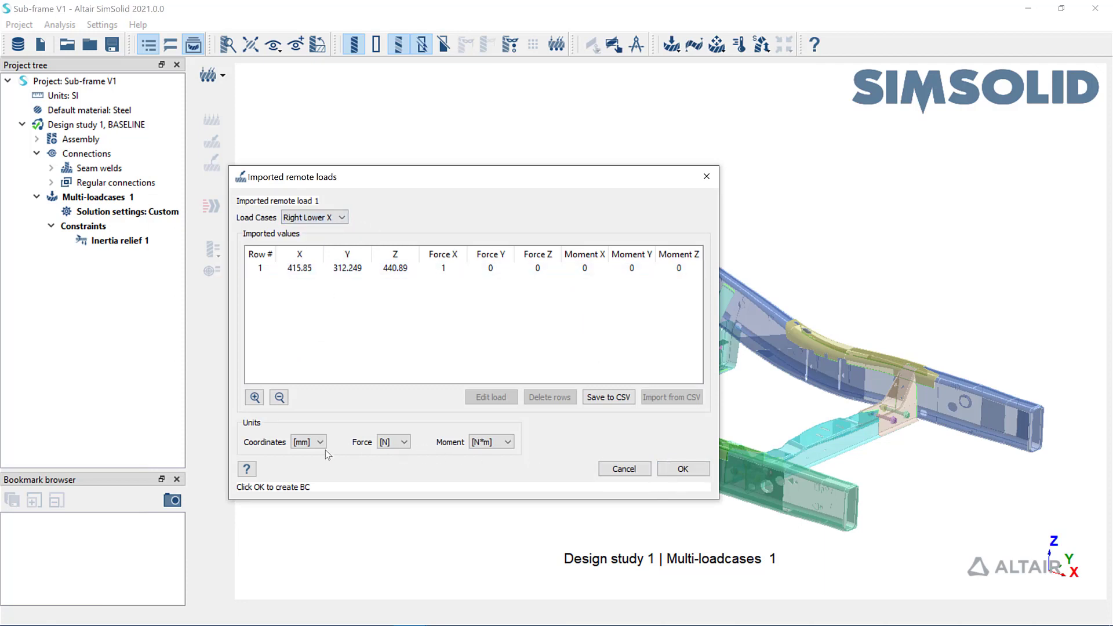
pyautogui.click(678, 469)
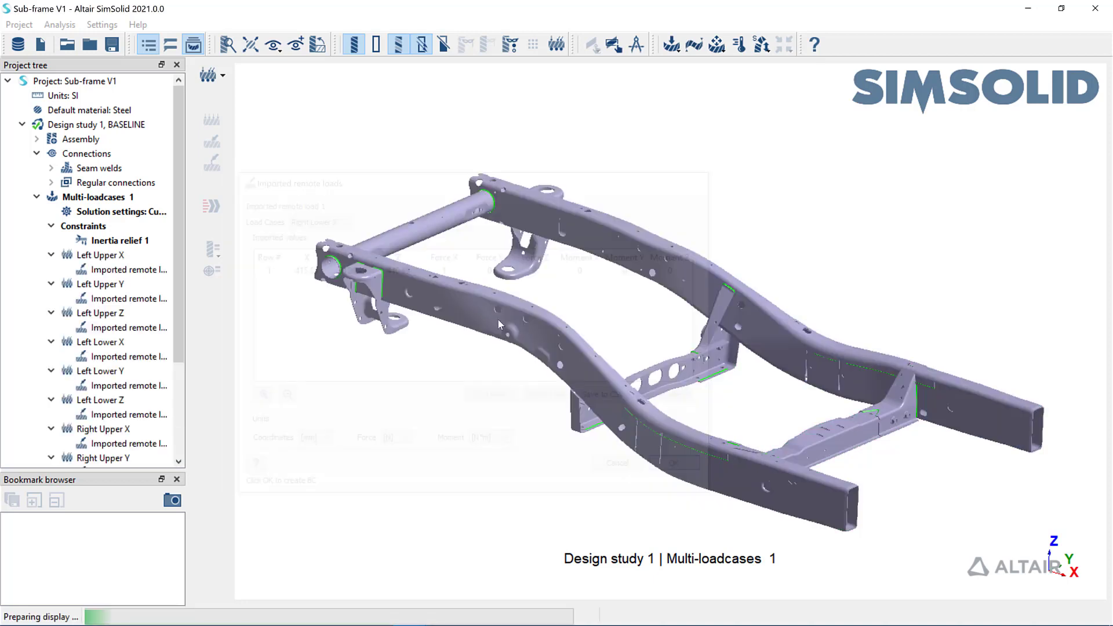
# Display the Left Upper Y, Left Upper Z, Left Lower X and Left Lower Y loads, viewing along the frame
pyautogui.click(107, 284)
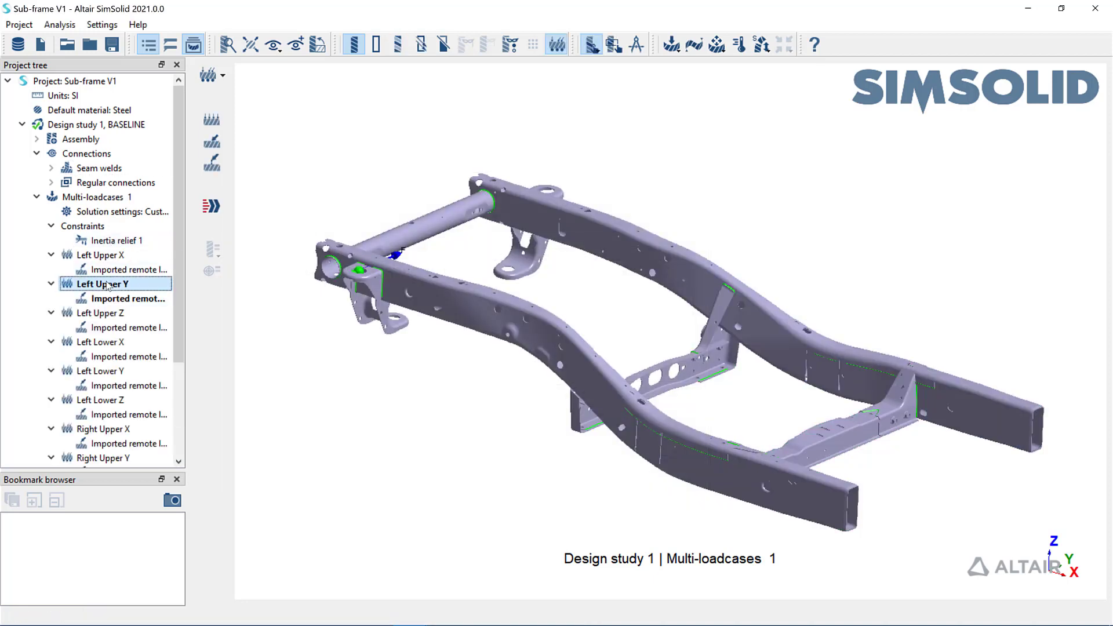
pyautogui.click(107, 313)
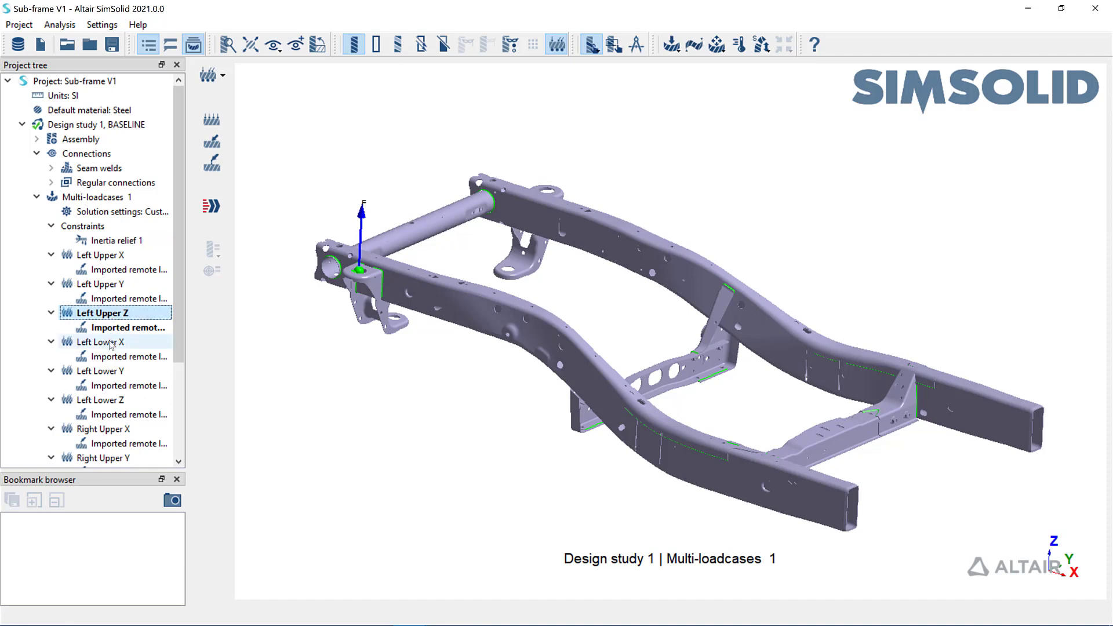
pyautogui.click(110, 342)
pyautogui.click(113, 372)
pyautogui.moveTo(400, 394); pyautogui.dragTo(614, 362)
# Solve Multi-loadcases 1 and plot Displacement Magnitude contours on the deformed shape
pyautogui.click(211, 207)
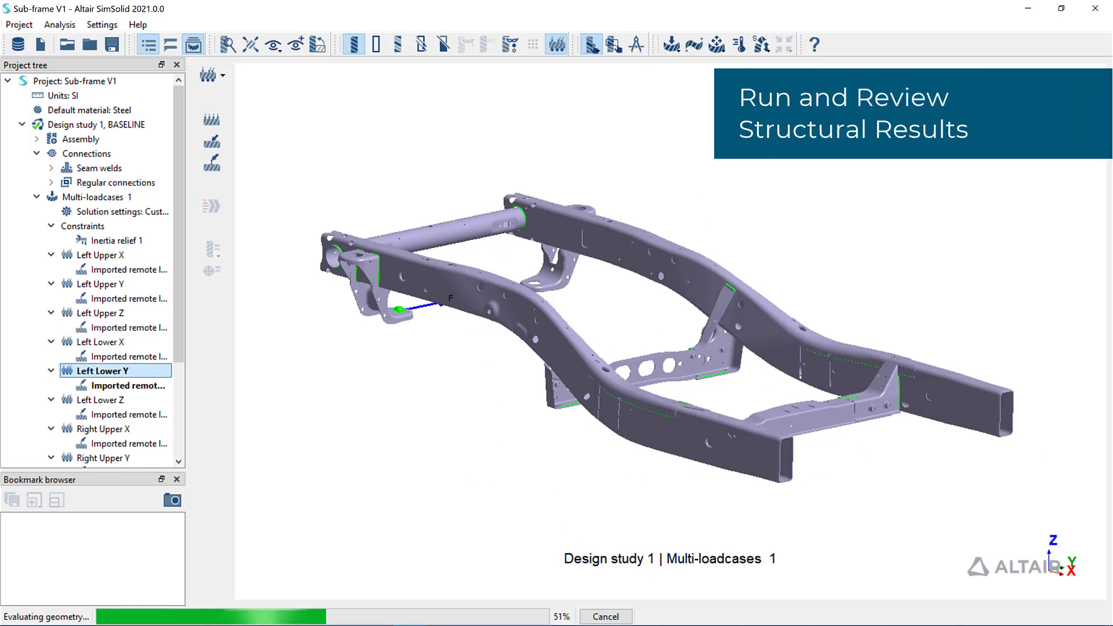
pyautogui.click(115, 458)
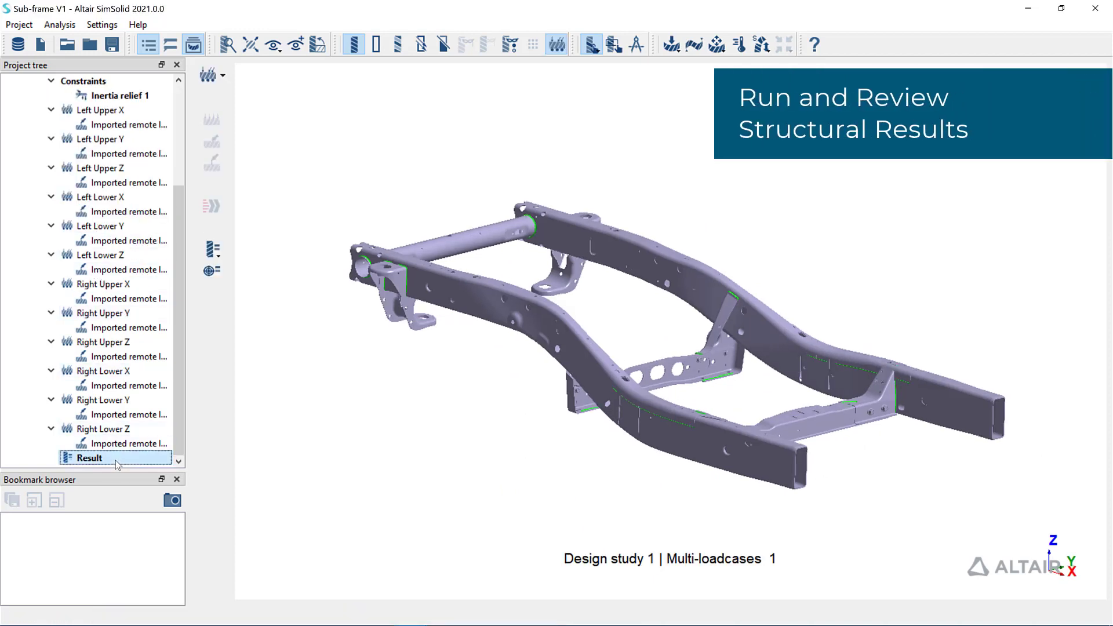
pyautogui.click(213, 249)
pyautogui.moveTo(283, 254)
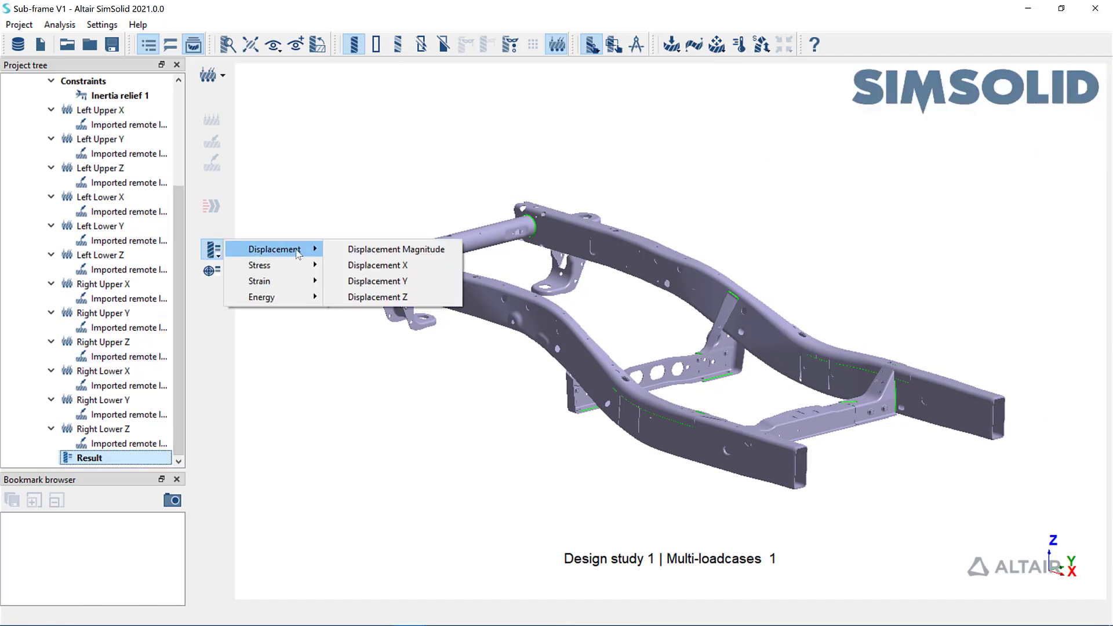
pyautogui.click(394, 249)
pyautogui.moveTo(438, 335); pyautogui.dragTo(368, 325)
pyautogui.click(1027, 466)
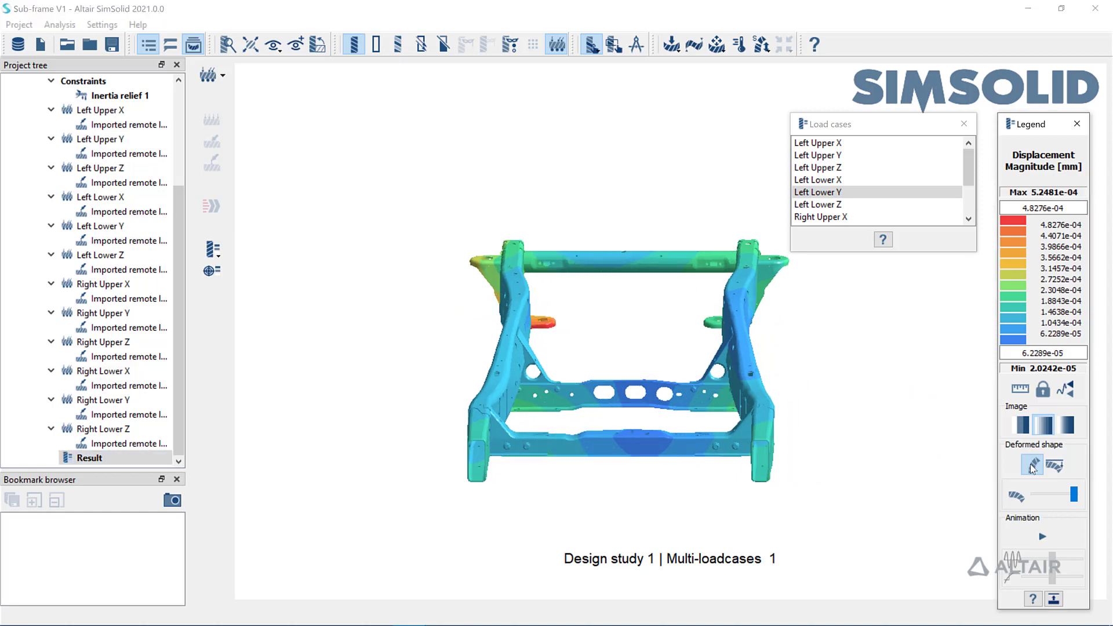
pyautogui.click(1035, 465)
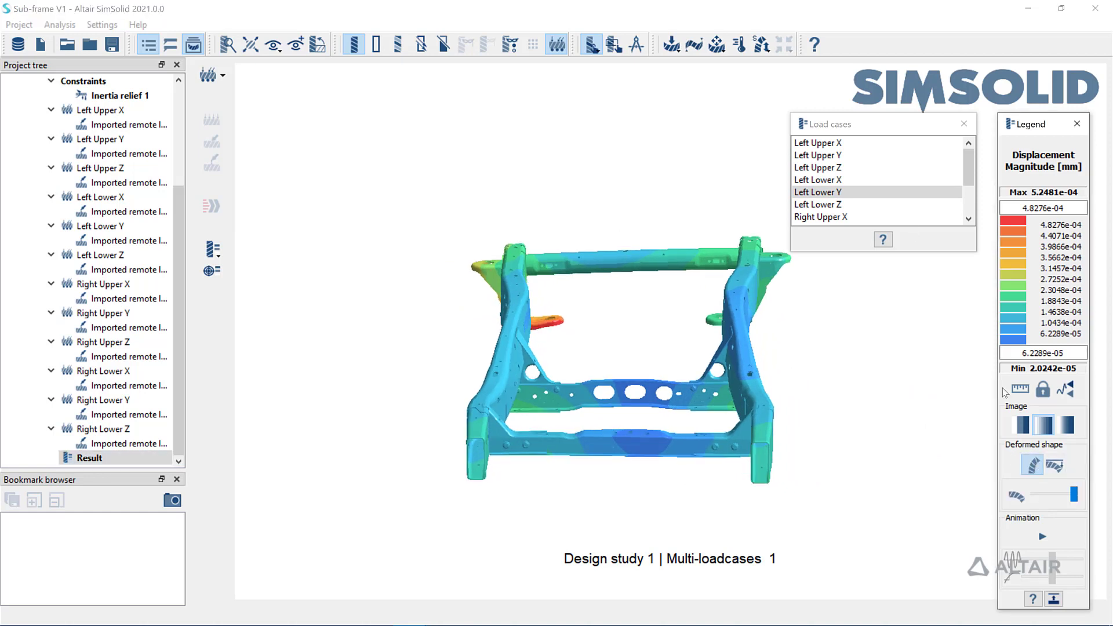
# Show displacement results for Left Upper X, Left Upper Y, Left Upper Z and Left Lower X
pyautogui.click(839, 143)
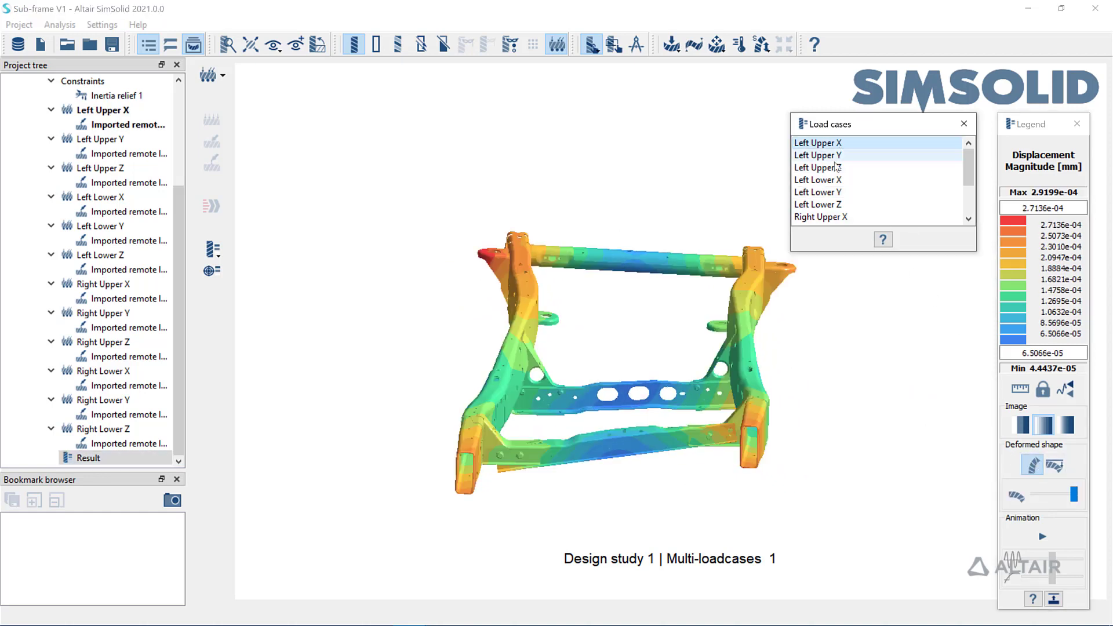
pyautogui.click(840, 156)
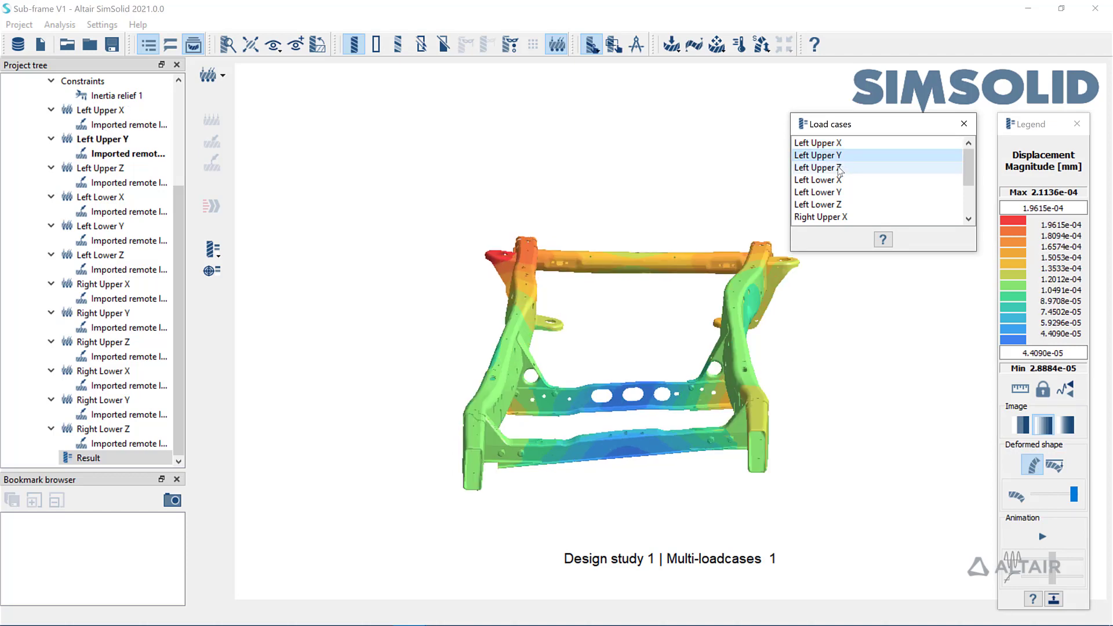
pyautogui.click(838, 168)
pyautogui.click(835, 180)
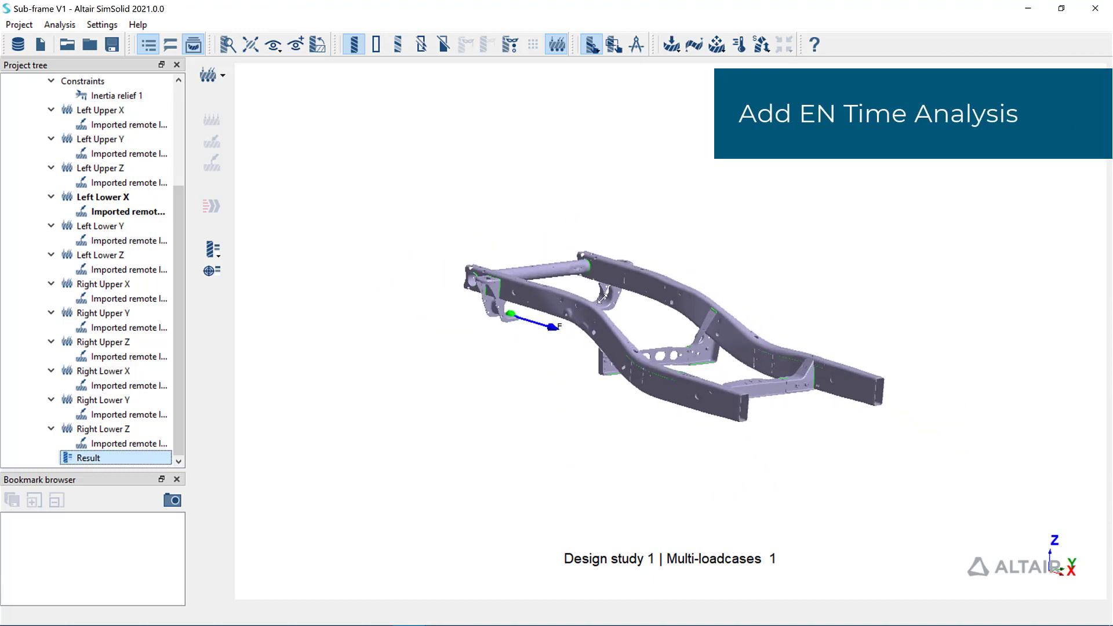
# Add a Fatigue EN Time study, collapse Multi-loadcases 1, and open its Solution settings
pyautogui.click(759, 45)
pyautogui.click(795, 97)
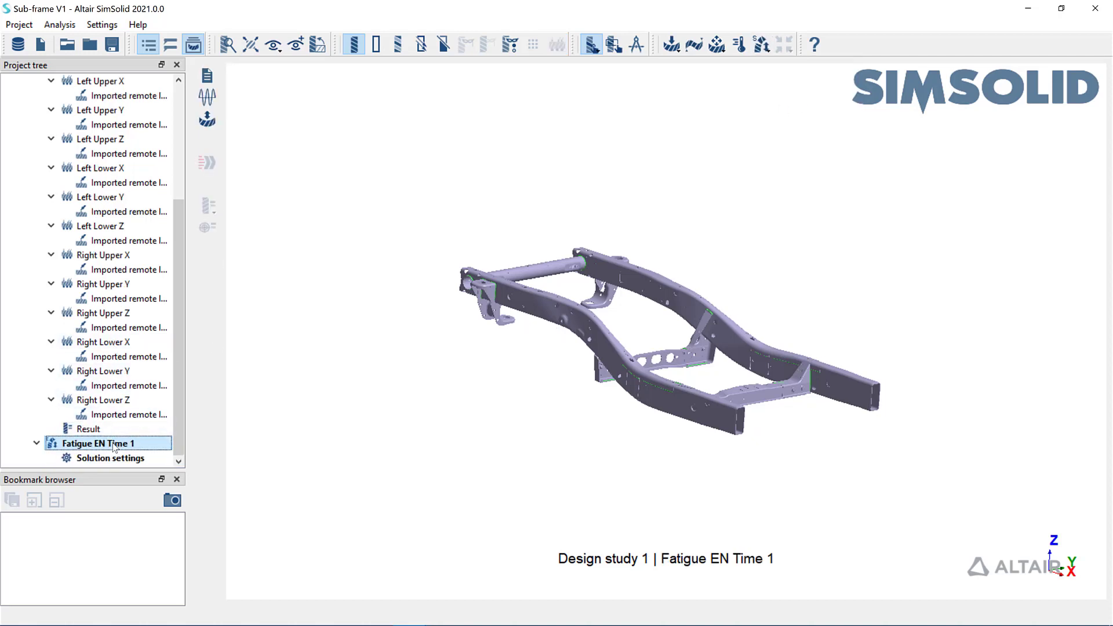
pyautogui.scroll(5, 110, 348)
pyautogui.click(37, 197)
pyautogui.click(114, 227)
pyautogui.doubleClick(131, 227)
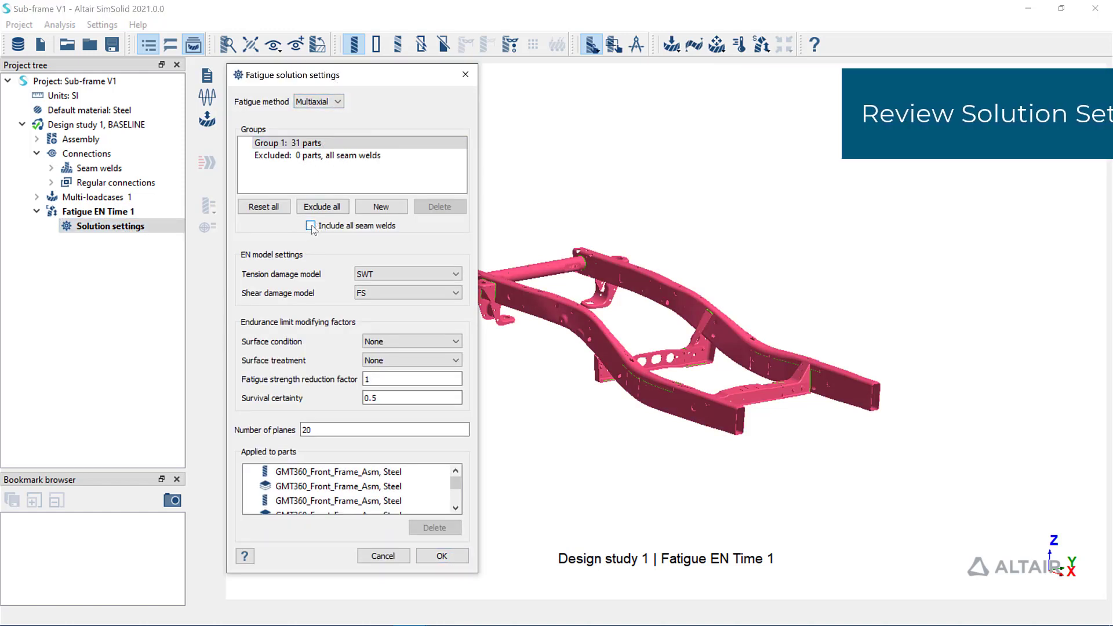
# Exclude all seam welds, keep SWT as tension damage model, and accept the settings
pyautogui.click(311, 226)
pyautogui.click(388, 277)
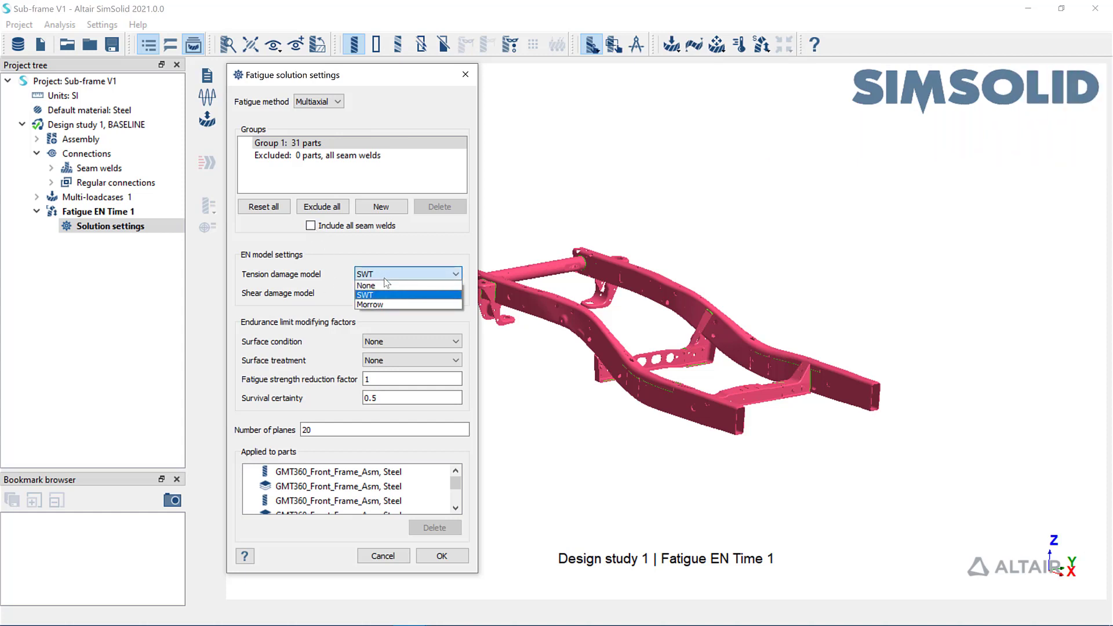
pyautogui.click(371, 295)
pyautogui.click(389, 293)
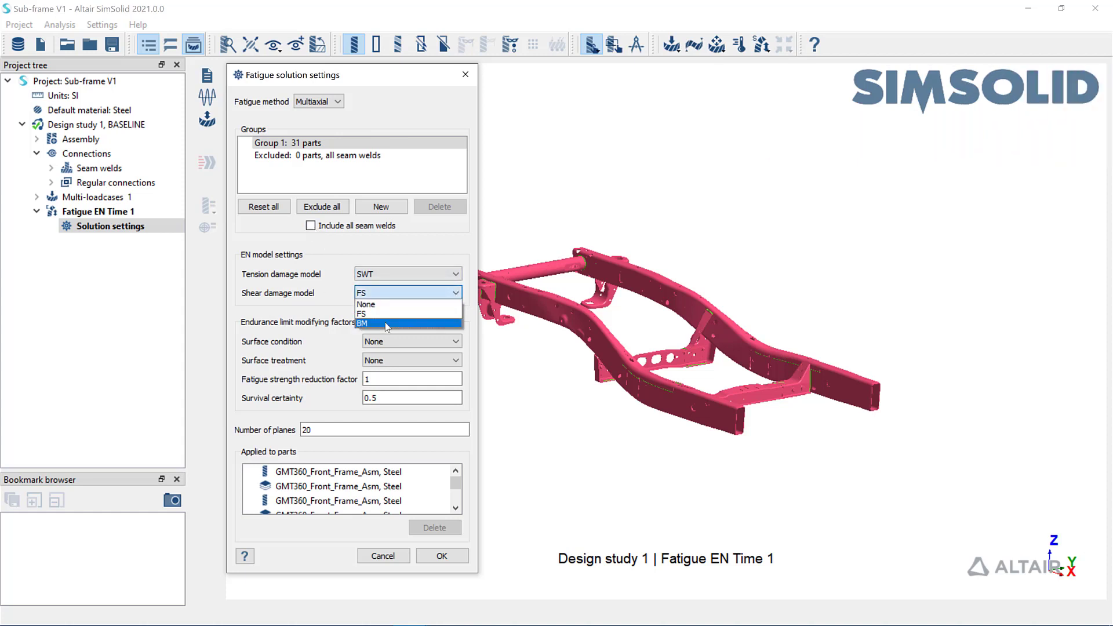
pyautogui.click(438, 557)
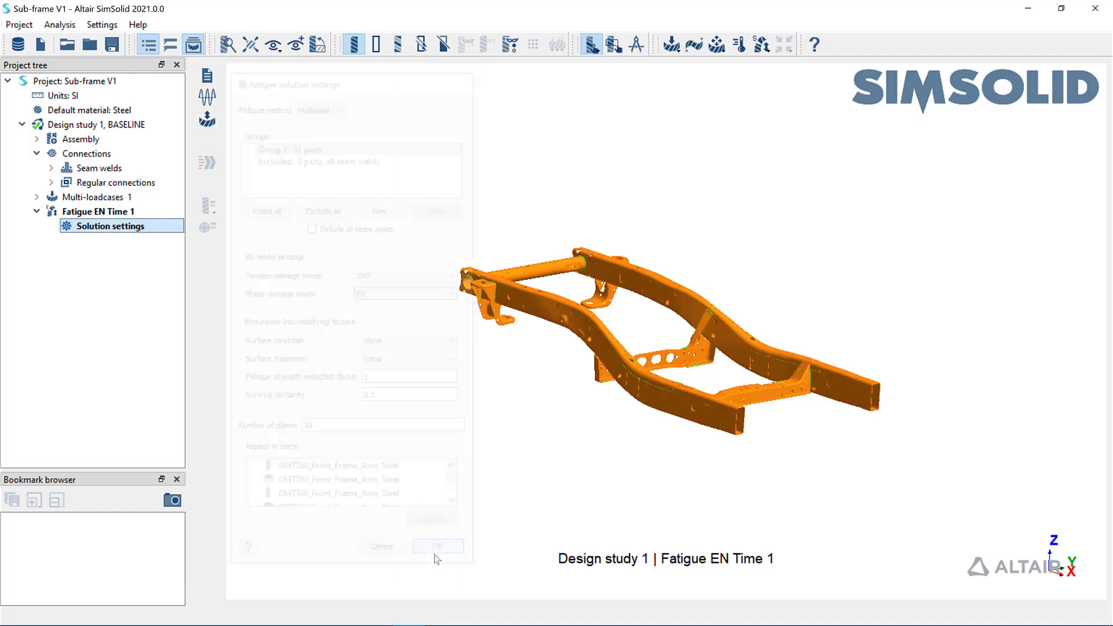
# Set the loadcase-channel map's load history directory to Models > Sub-frame-Fatigue
pyautogui.click(208, 78)
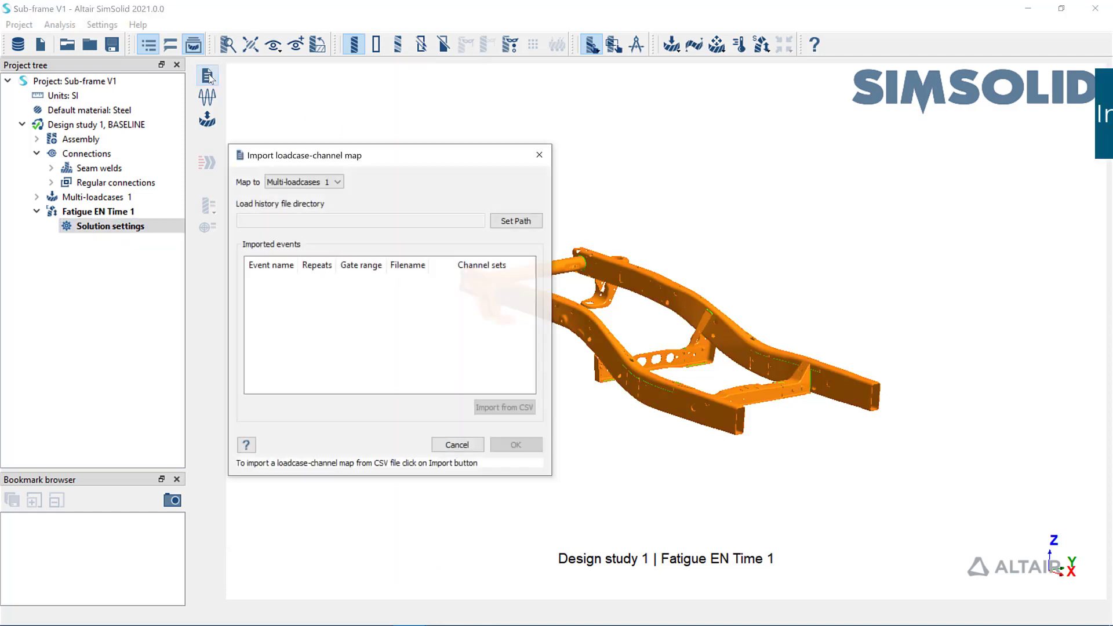
pyautogui.click(517, 221)
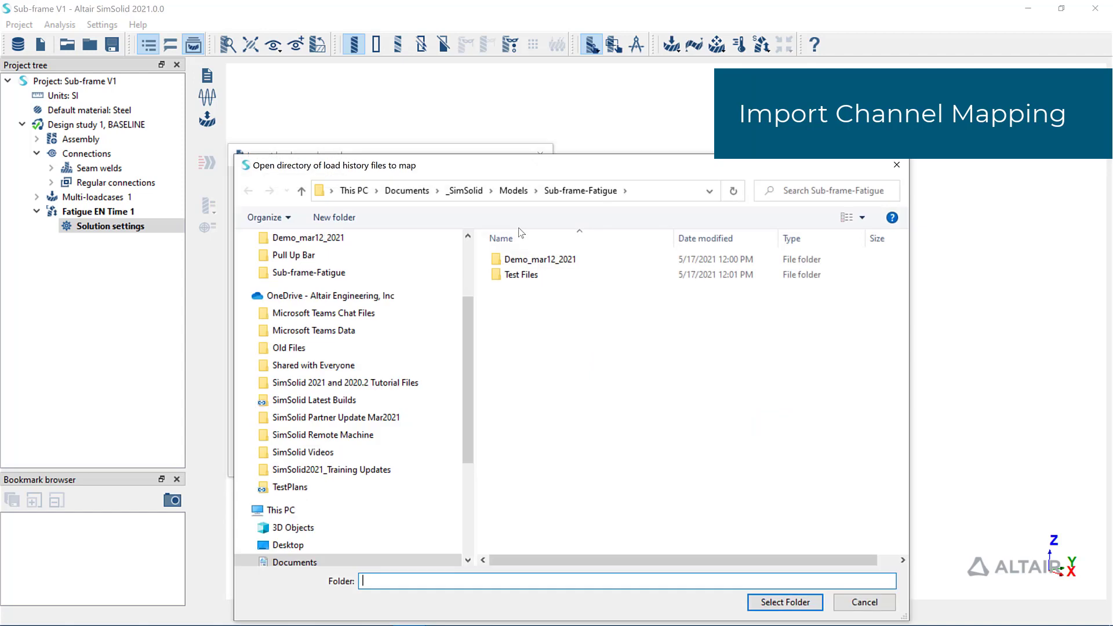
pyautogui.click(514, 188)
pyautogui.scroll(-7, 567, 492)
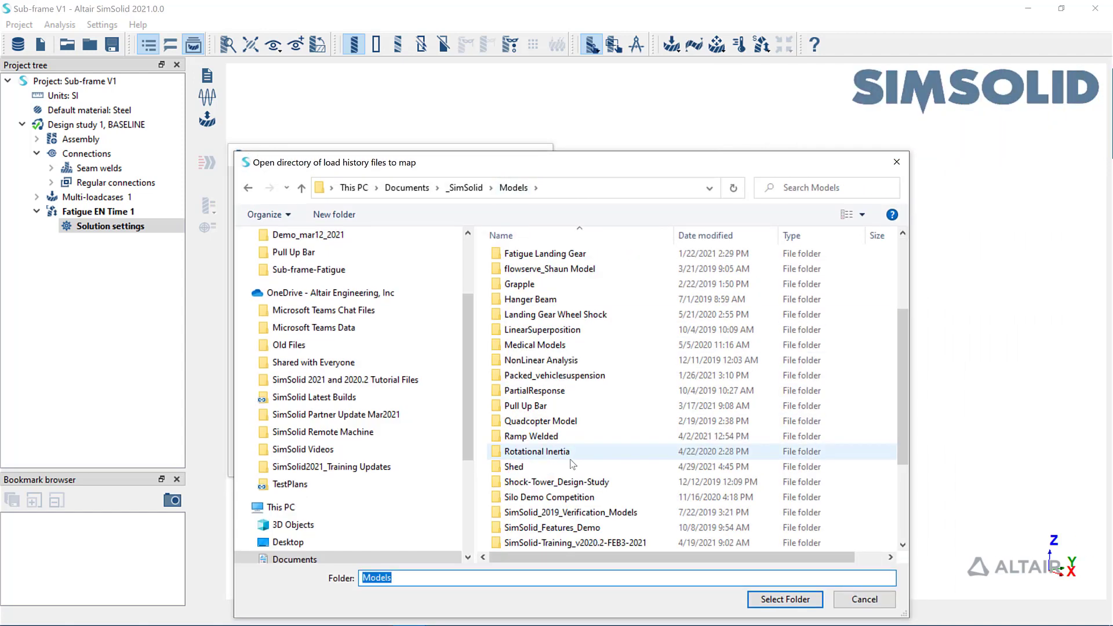
pyautogui.doubleClick(565, 510)
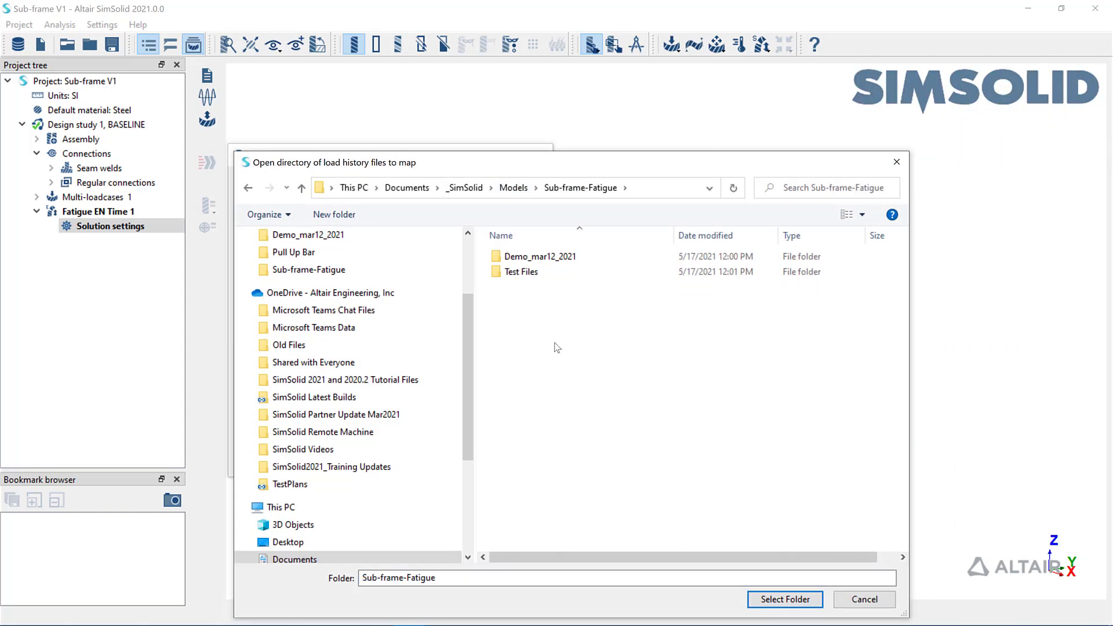
pyautogui.click(792, 602)
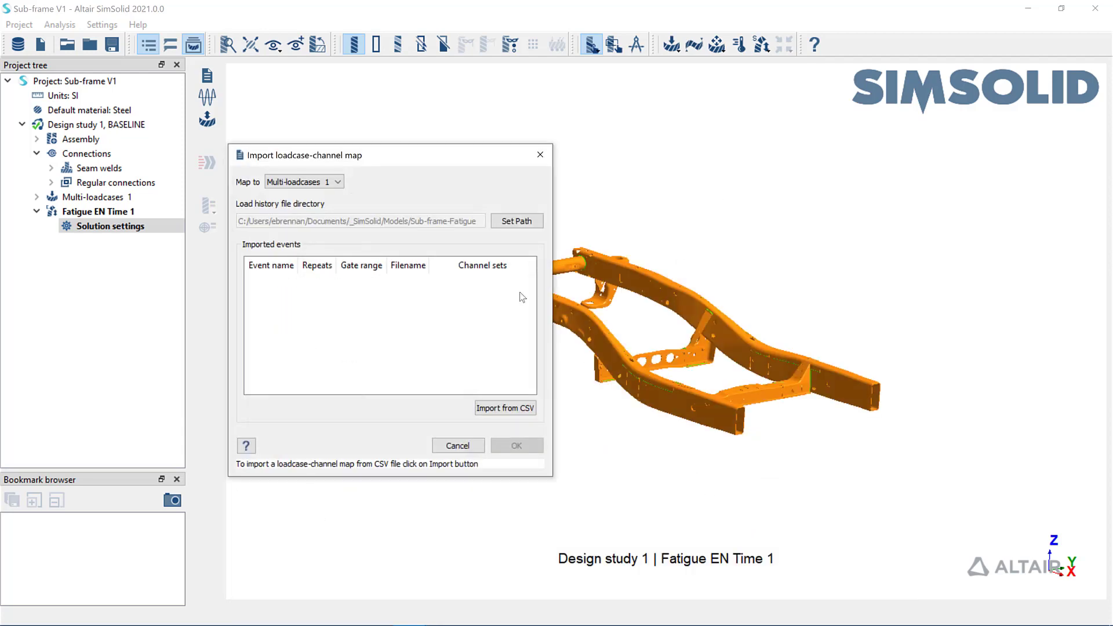
# Import the channel map from importevents_test.csv, then open Event 1's setup
pyautogui.click(512, 408)
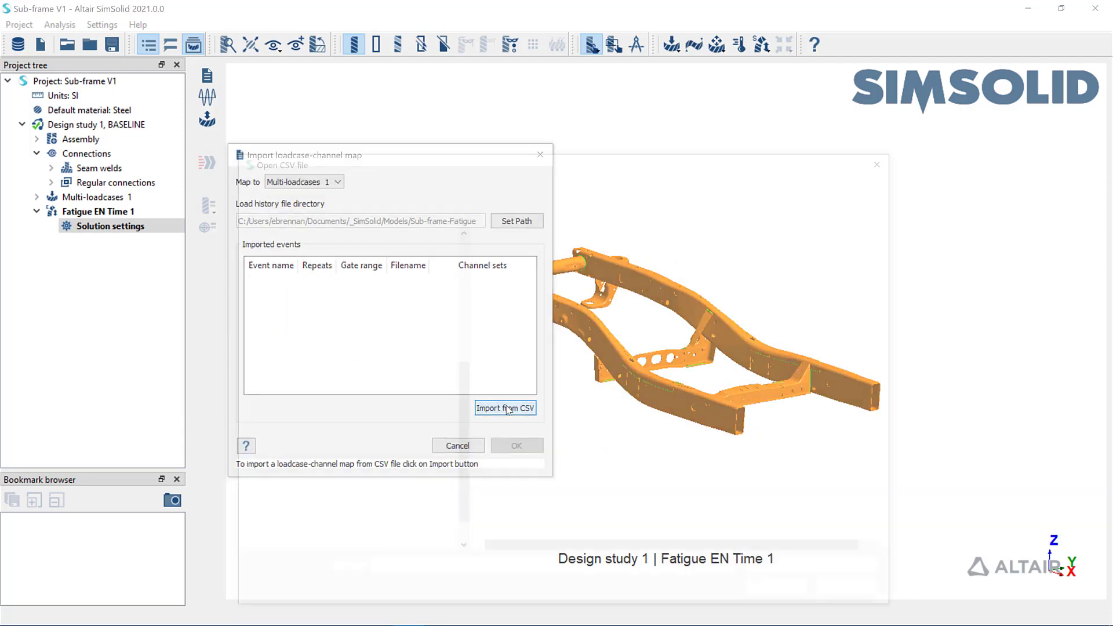
pyautogui.click(559, 301)
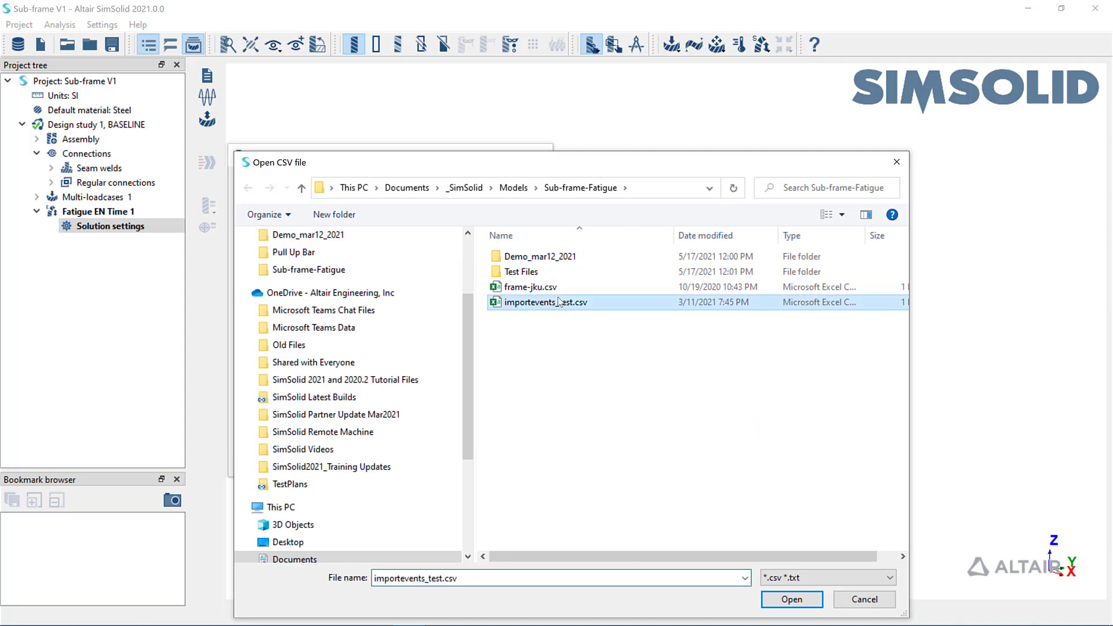
pyautogui.click(783, 601)
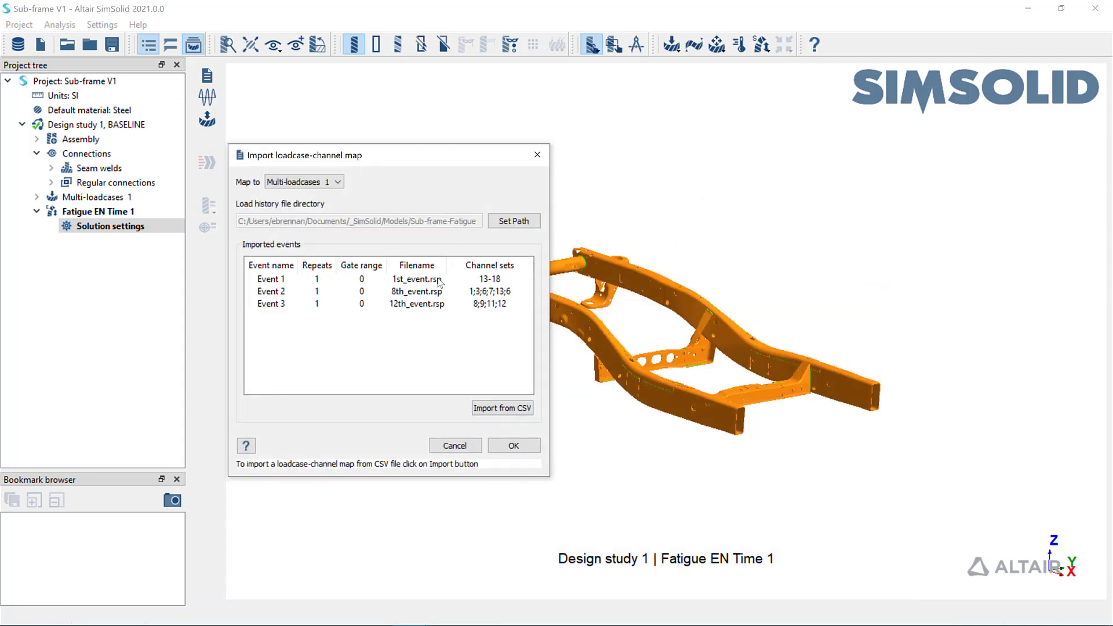
pyautogui.click(513, 445)
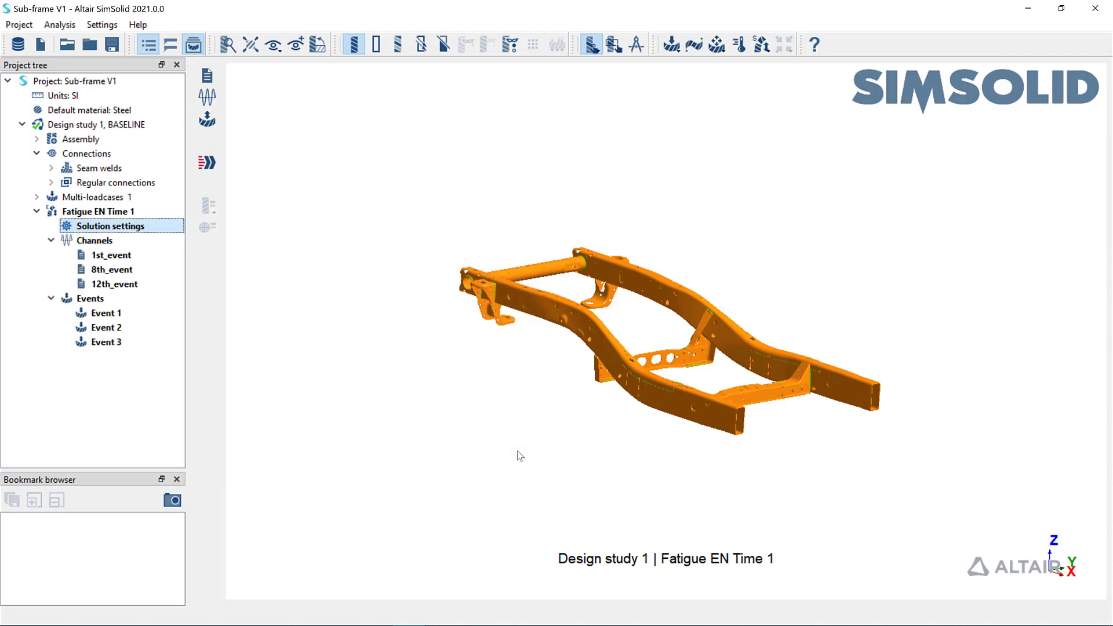
pyautogui.doubleClick(125, 317)
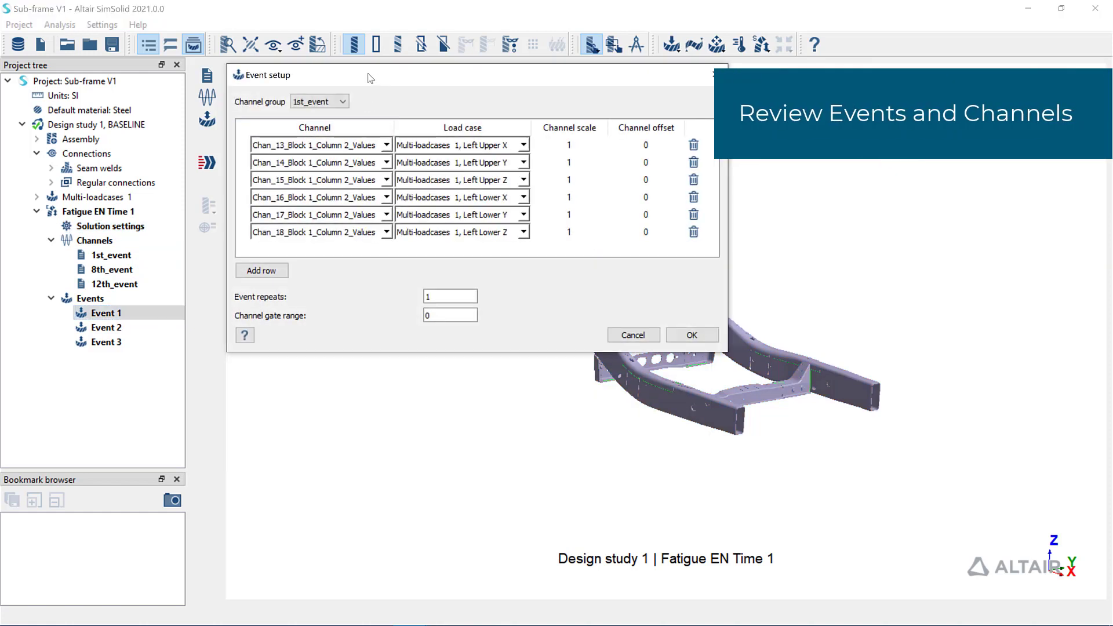
pyautogui.moveTo(370, 78); pyautogui.dragTo(319, 53)
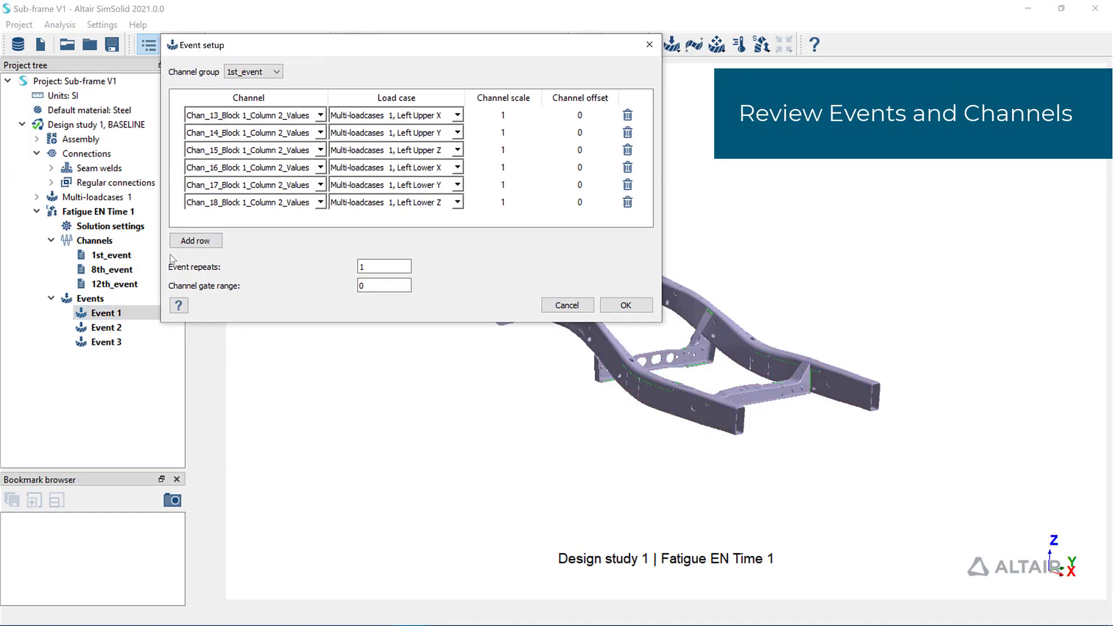
pyautogui.click(277, 72)
pyautogui.click(282, 73)
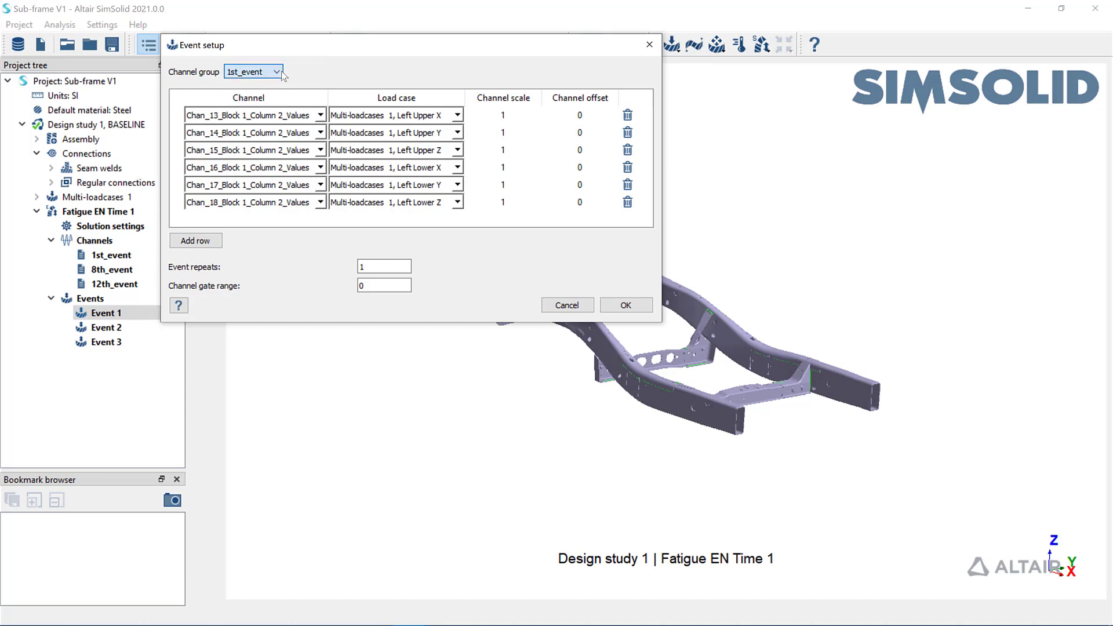
pyautogui.doubleClick(112, 255)
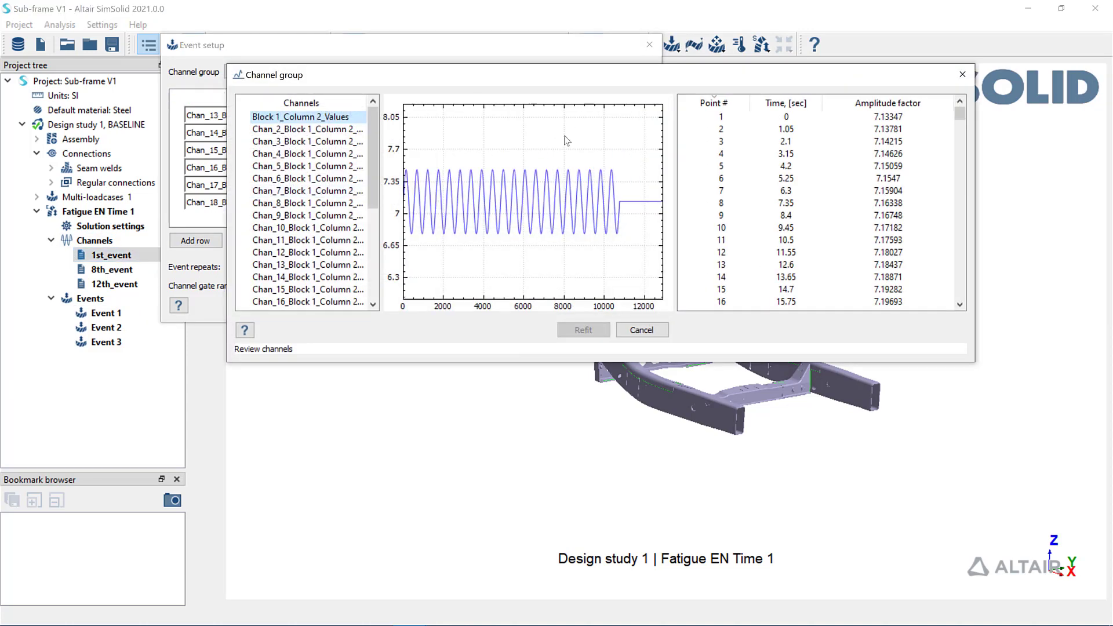
pyautogui.moveTo(590, 77); pyautogui.dragTo(522, 330)
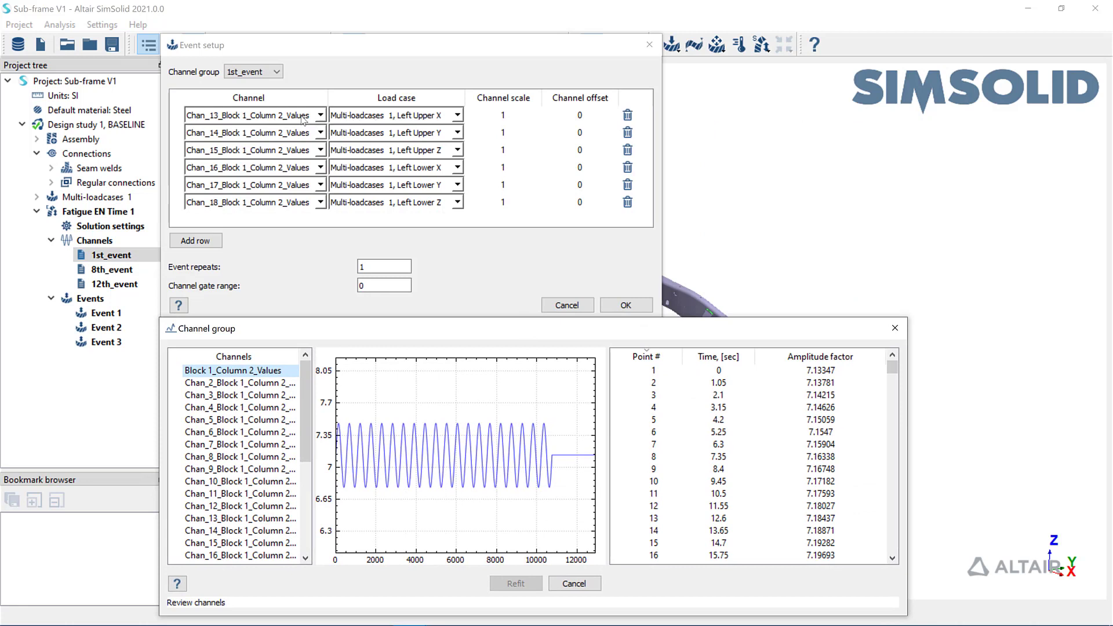
pyautogui.click(247, 519)
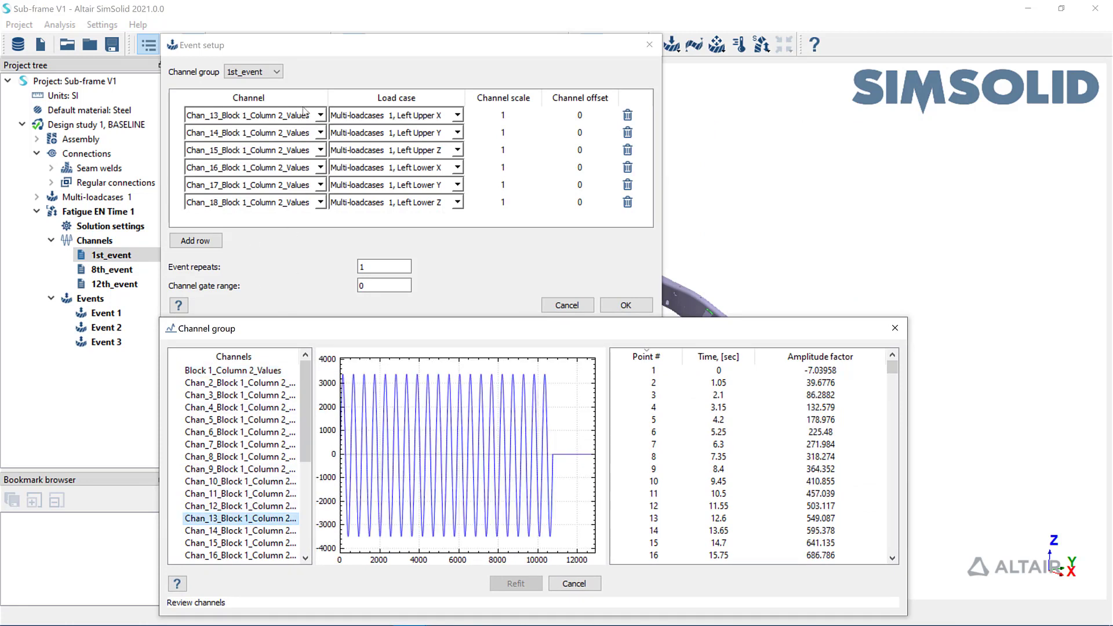
pyautogui.click(240, 530)
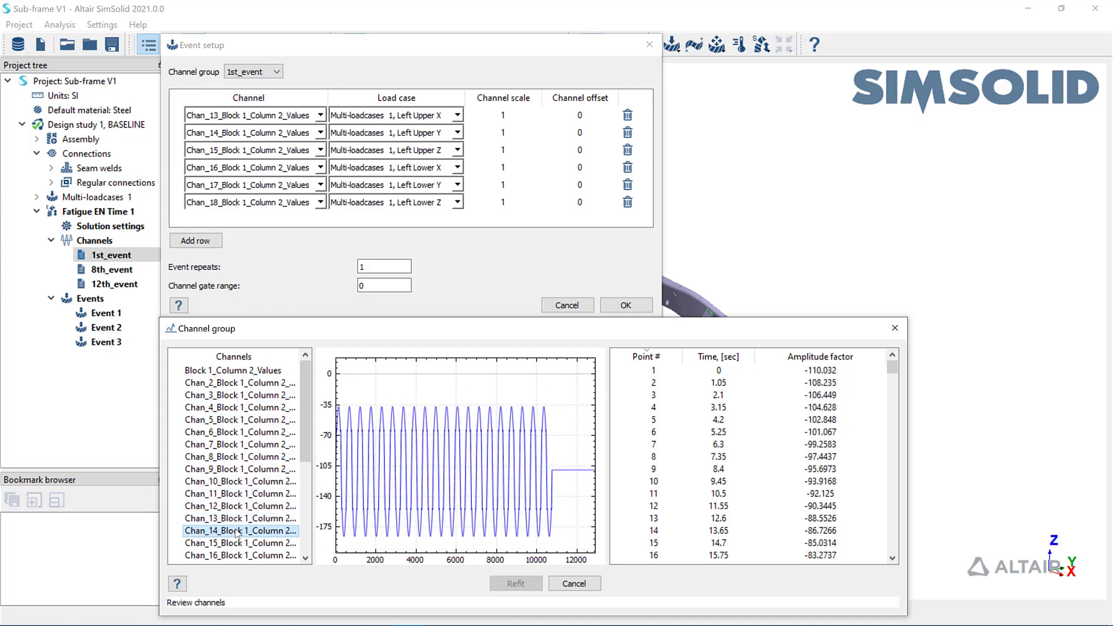
pyautogui.click(590, 587)
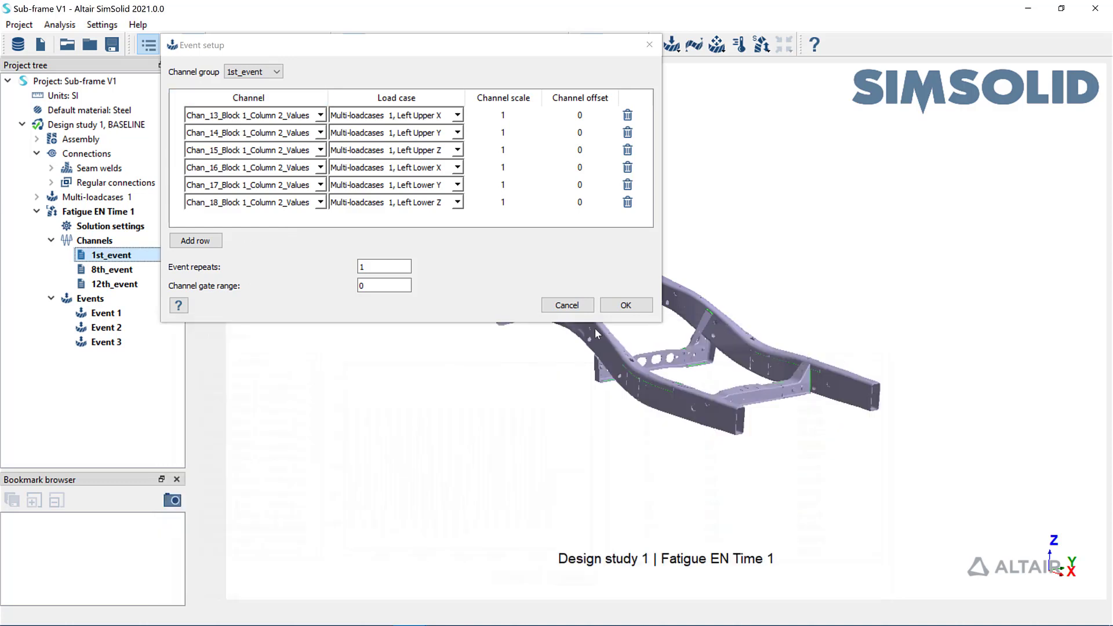
# Accept Event 1's setup and add a Fatigue EN Sequential study without importing sequences
pyautogui.click(620, 304)
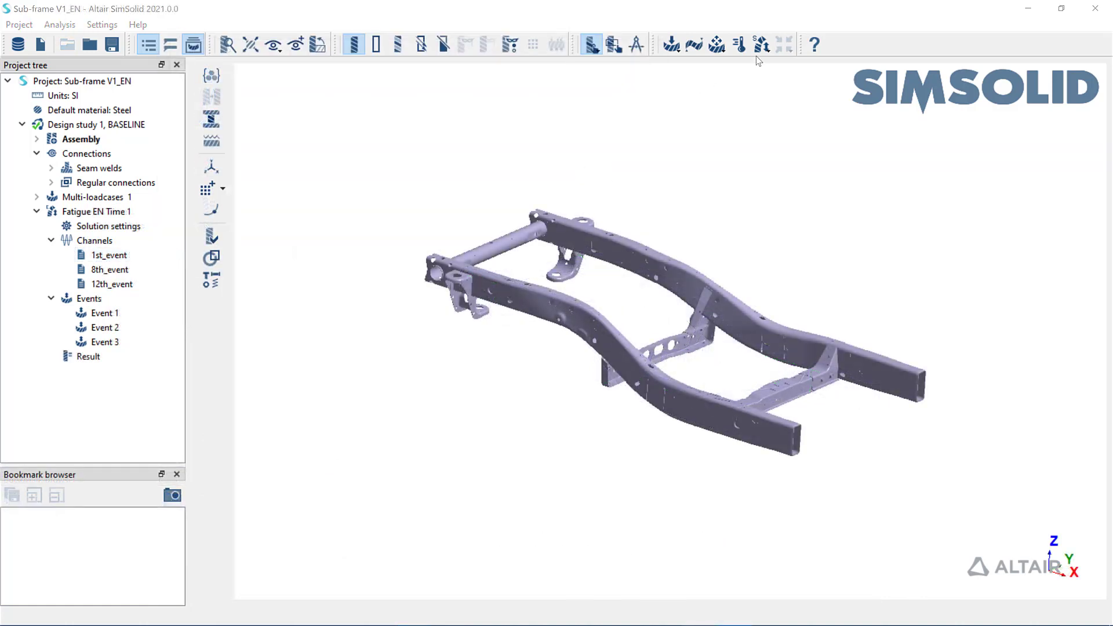
pyautogui.click(761, 44)
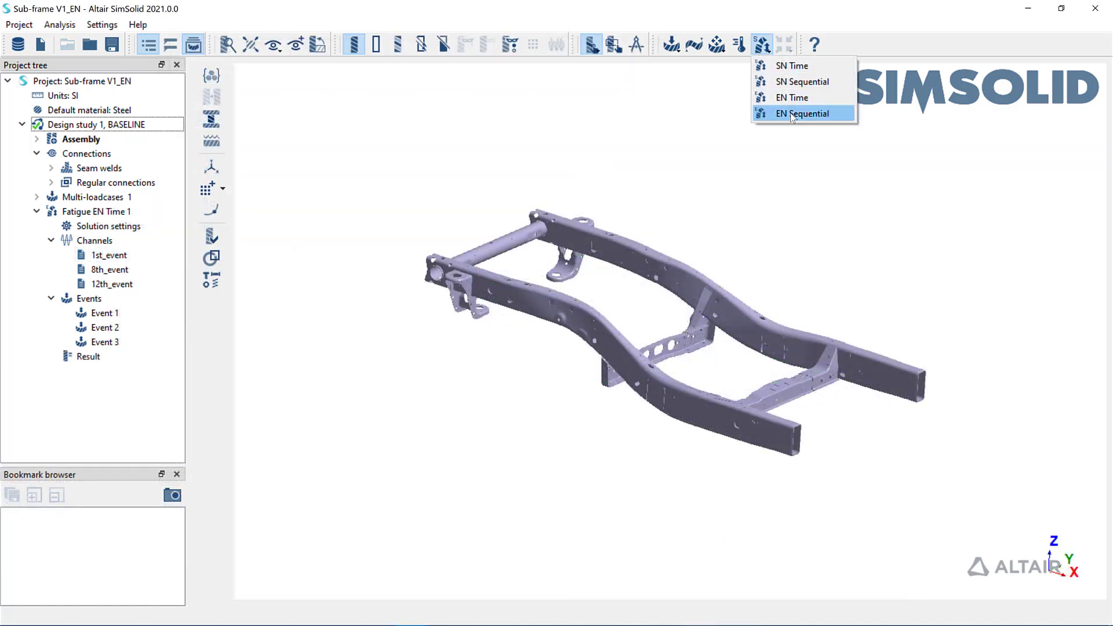
pyautogui.click(792, 114)
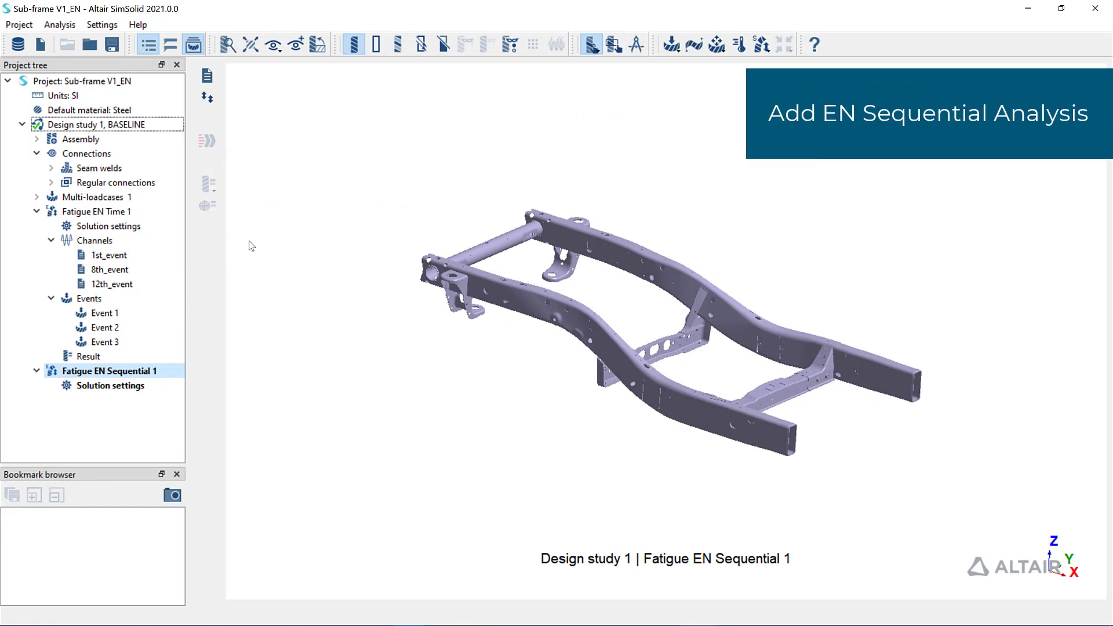
pyautogui.click(210, 80)
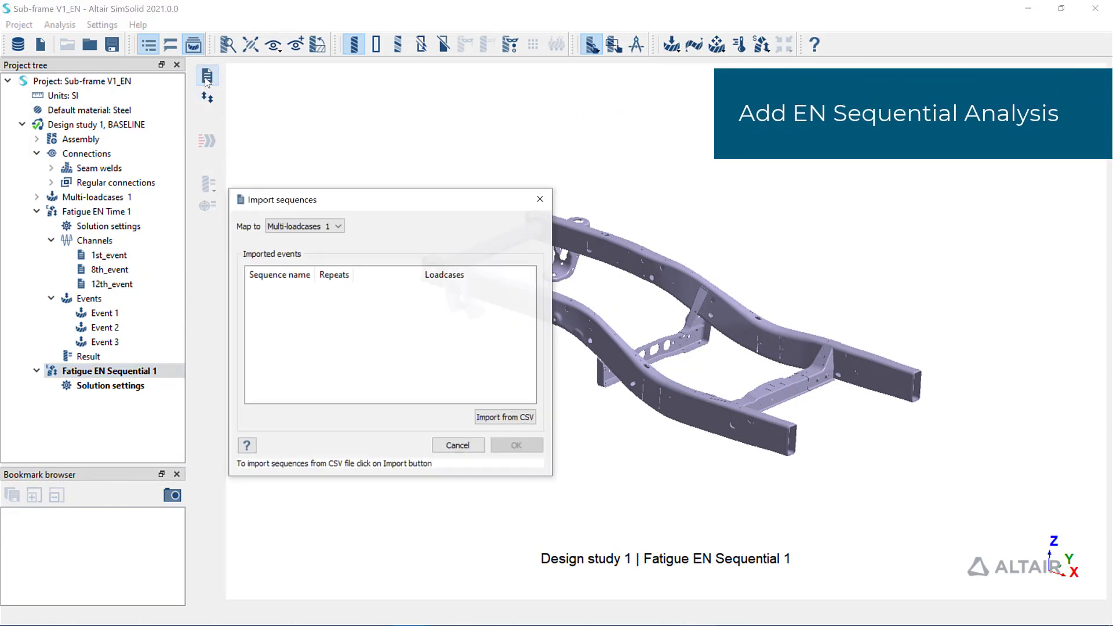
pyautogui.click(313, 226)
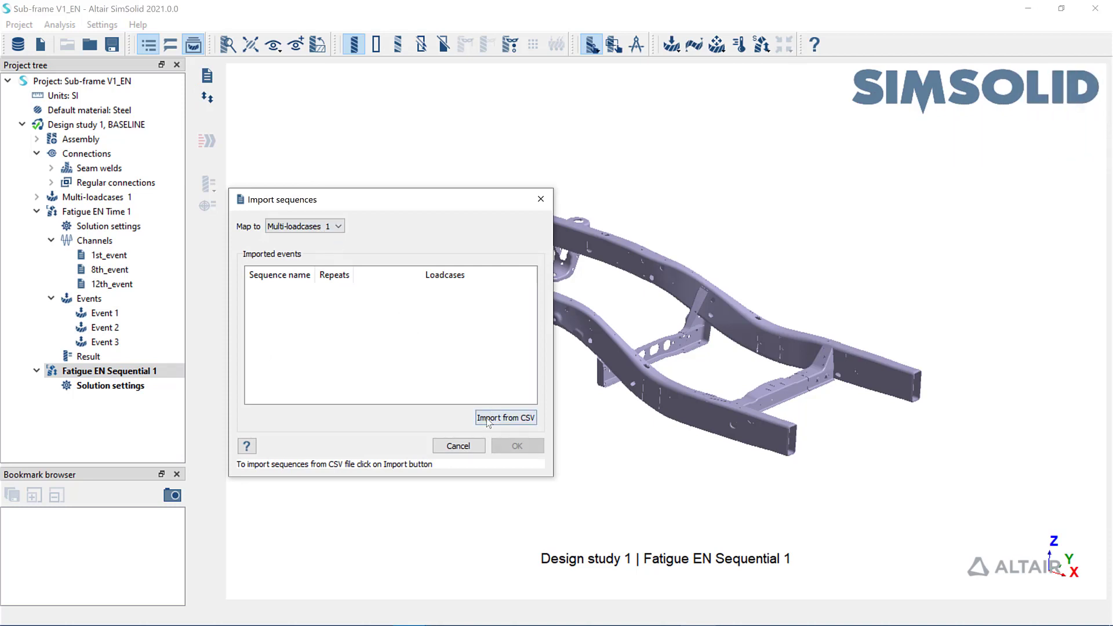
pyautogui.click(474, 450)
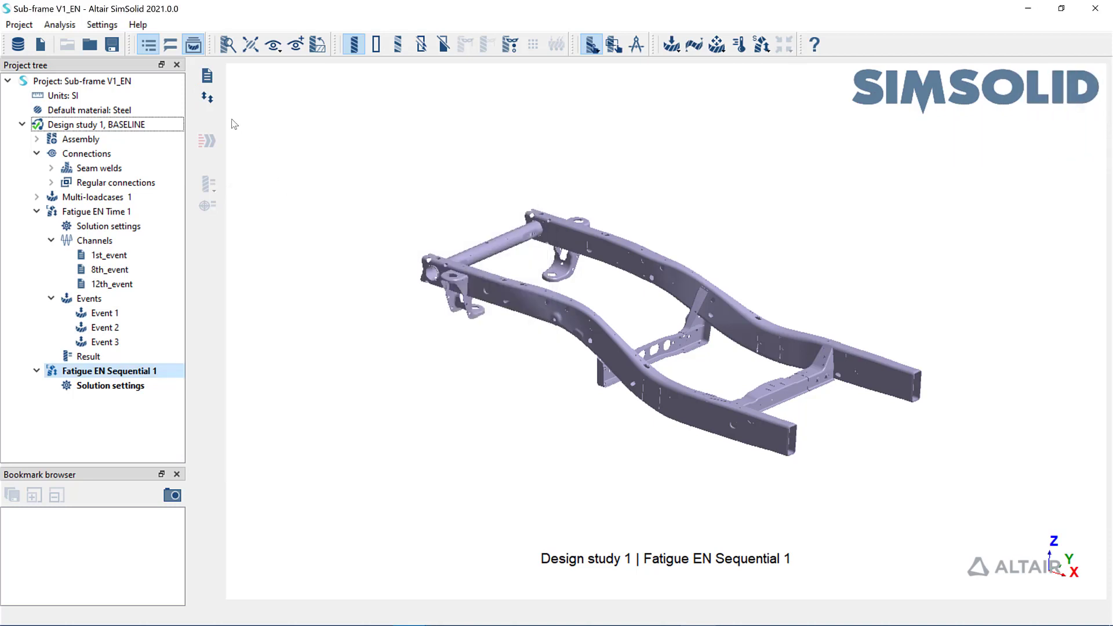
# Define a sequence row applying Multi-loadcases 1, Left Lower Z starting from zero load
pyautogui.click(208, 97)
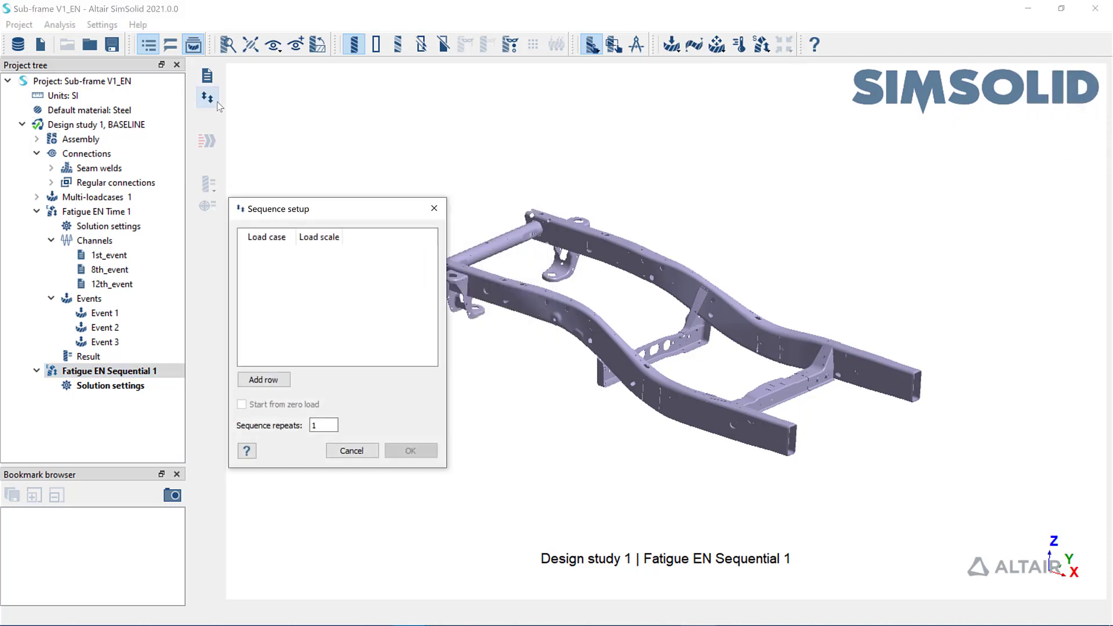
pyautogui.click(275, 381)
pyautogui.click(381, 255)
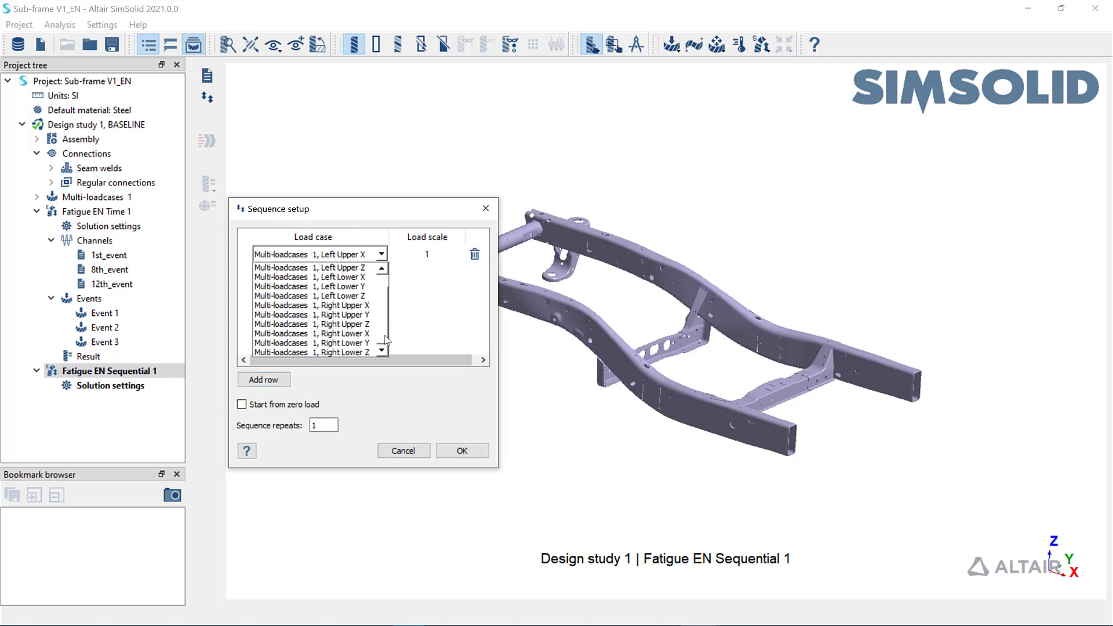
pyautogui.scroll(1, 365, 305)
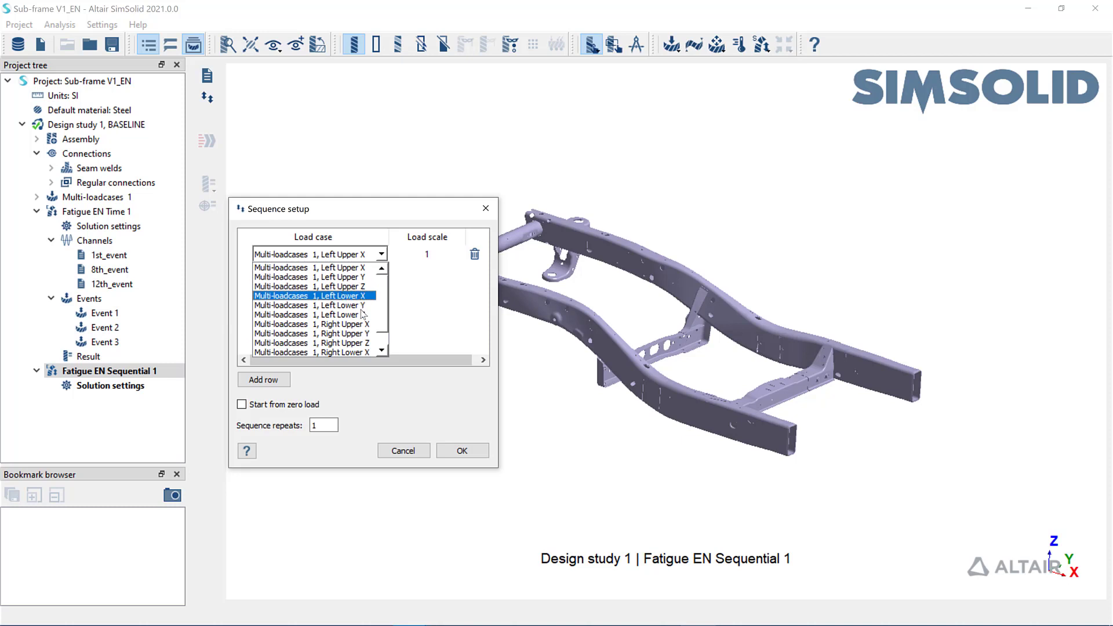
pyautogui.click(362, 314)
pyautogui.click(430, 253)
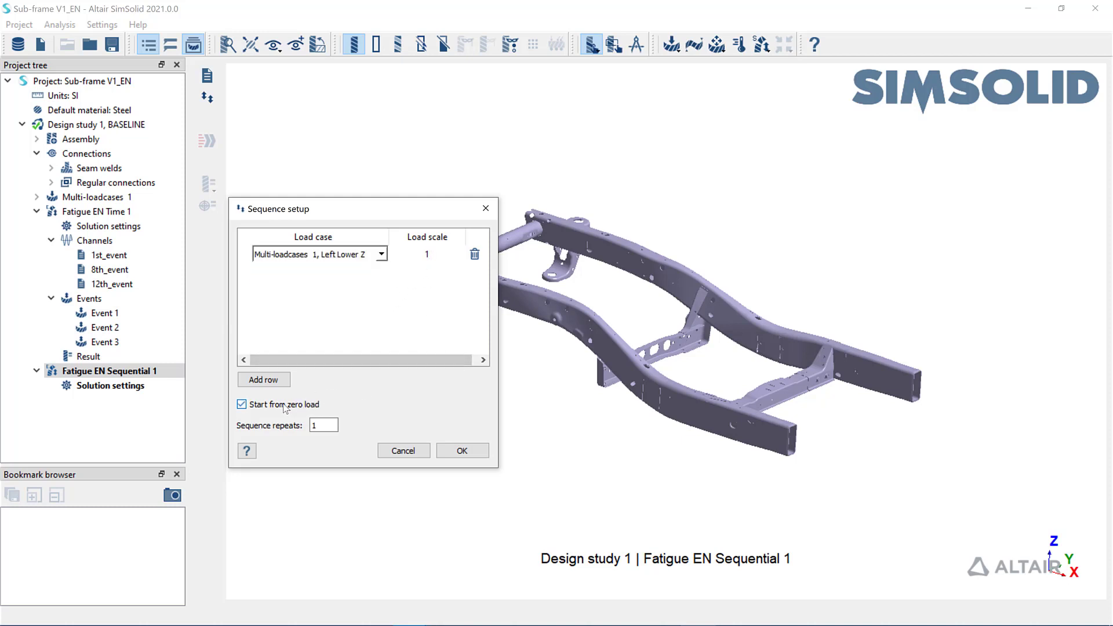
pyautogui.click(462, 451)
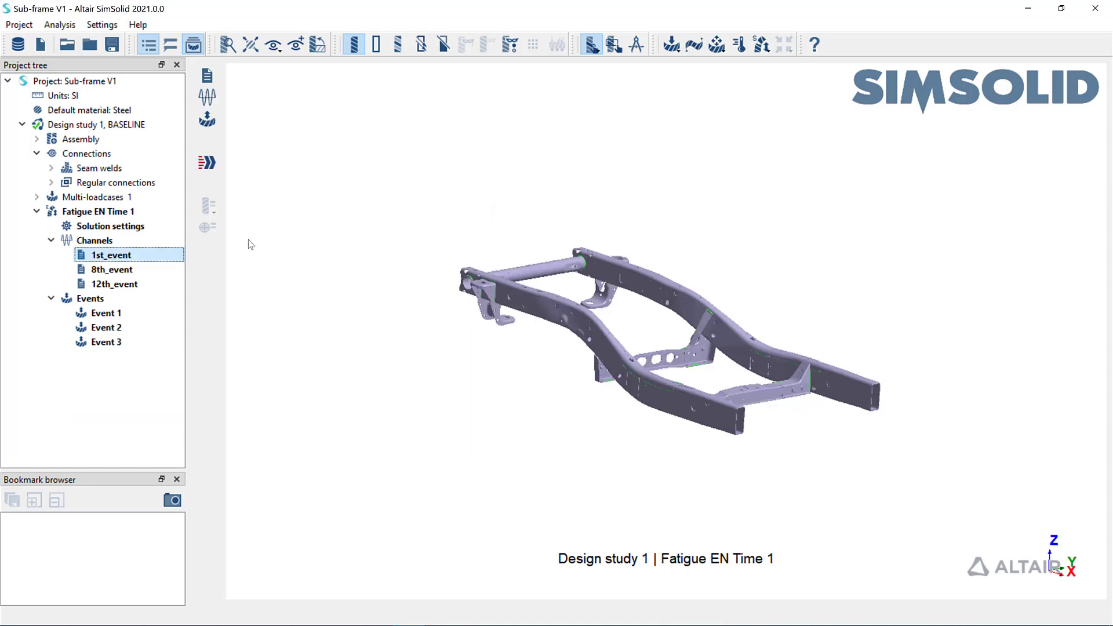
# Solve Fatigue EN Time 1 and display fatigue damage contours
pyautogui.click(149, 213)
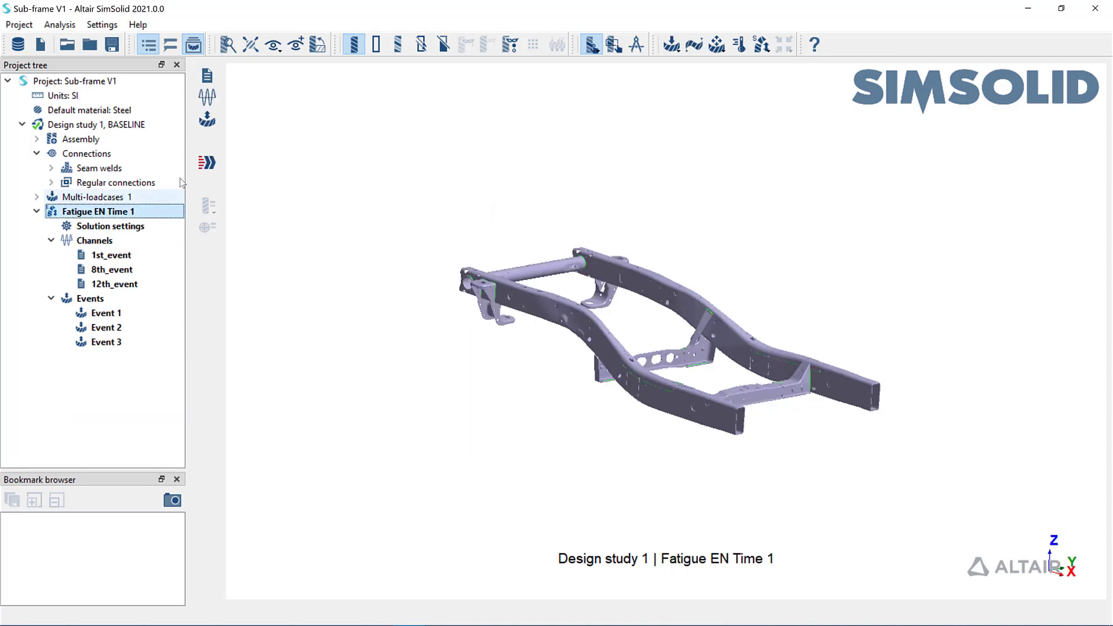
pyautogui.click(207, 162)
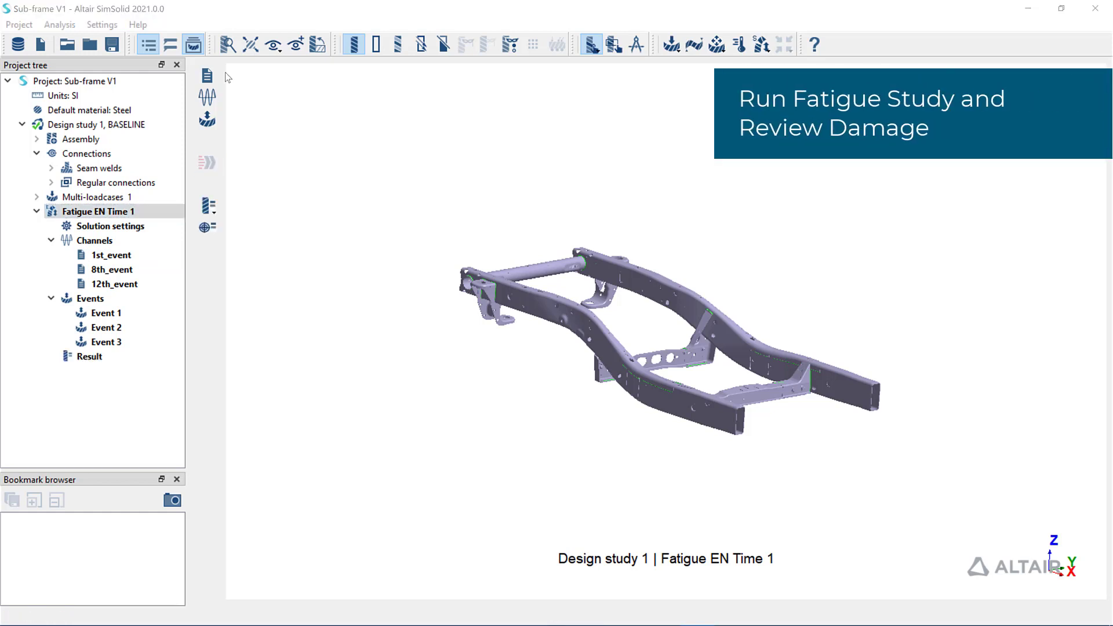
pyautogui.click(208, 206)
pyautogui.click(273, 206)
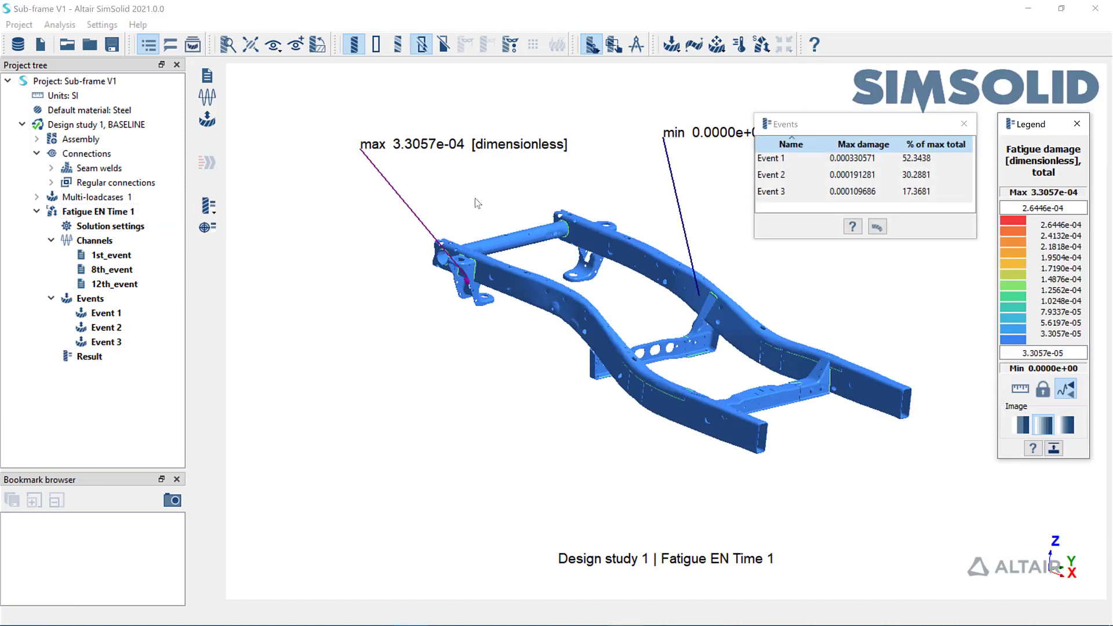
# Sort events by % of max total damage (52.34%, 30.29%, 17.37%) and view each event
pyautogui.click(780, 159)
pyautogui.click(933, 149)
pyautogui.click(933, 146)
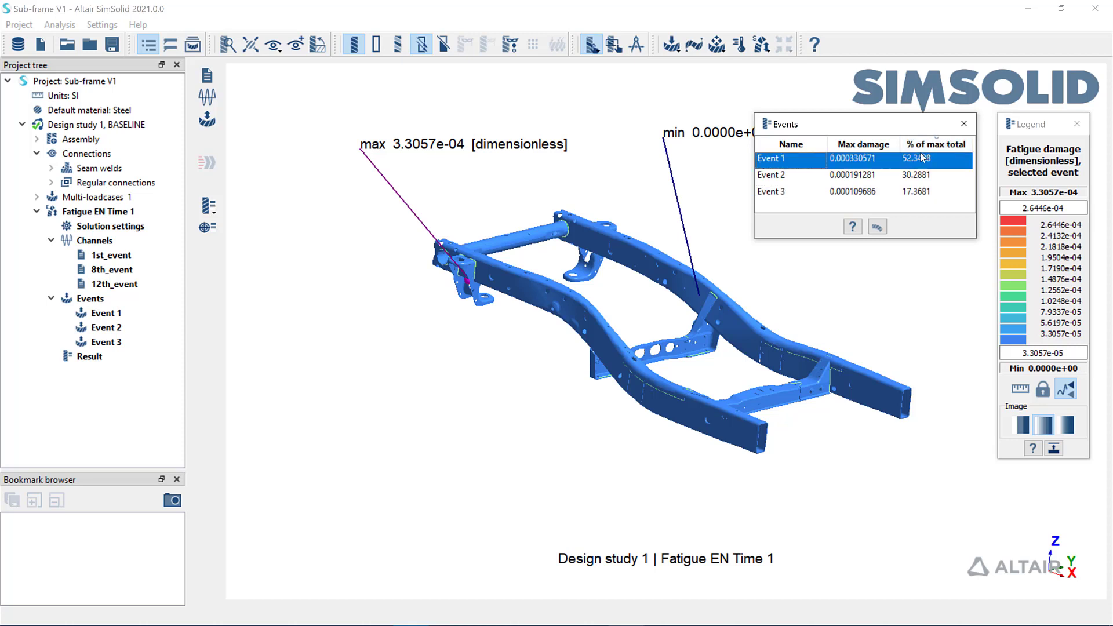
pyautogui.click(785, 174)
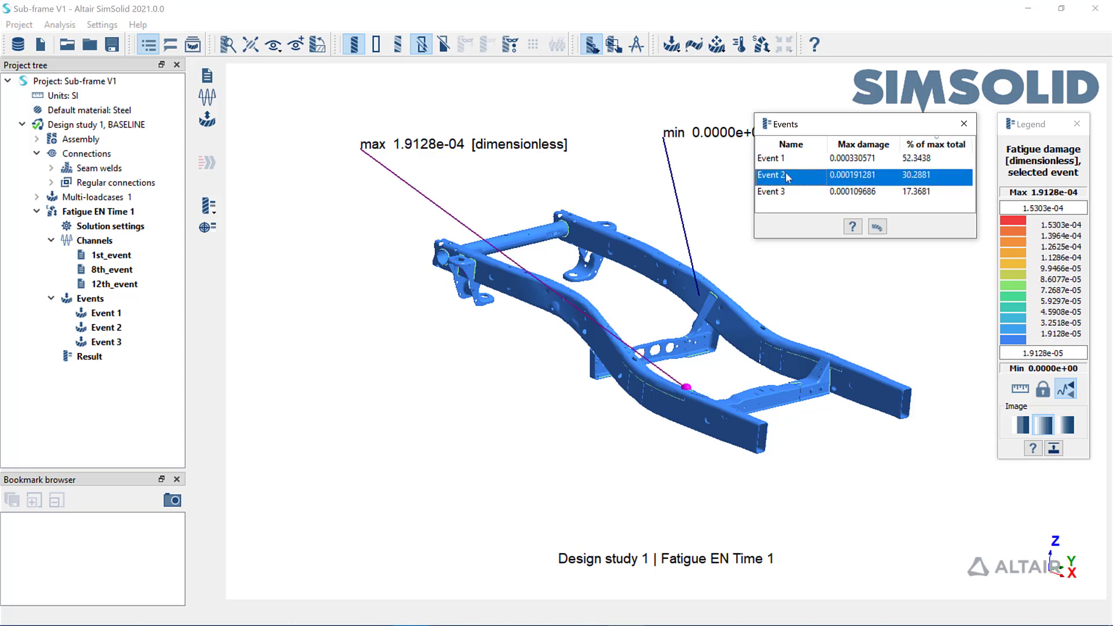
pyautogui.click(783, 197)
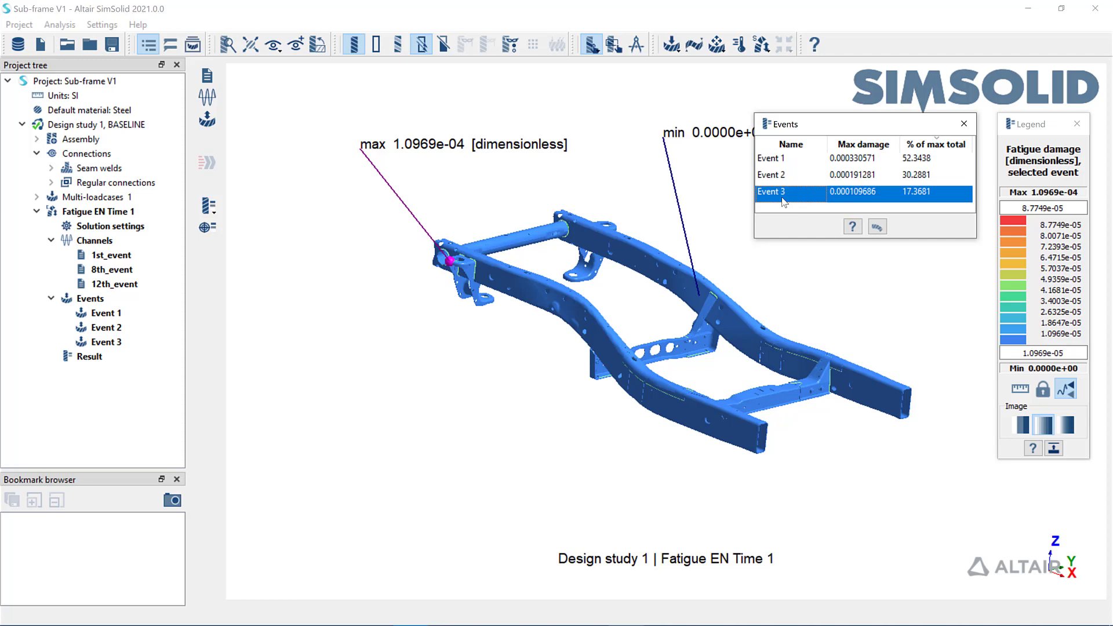
pyautogui.click(787, 164)
# Rank the top 5 parts by damage and inspect the worst brackets under Events 2 and 3
pyautogui.click(877, 226)
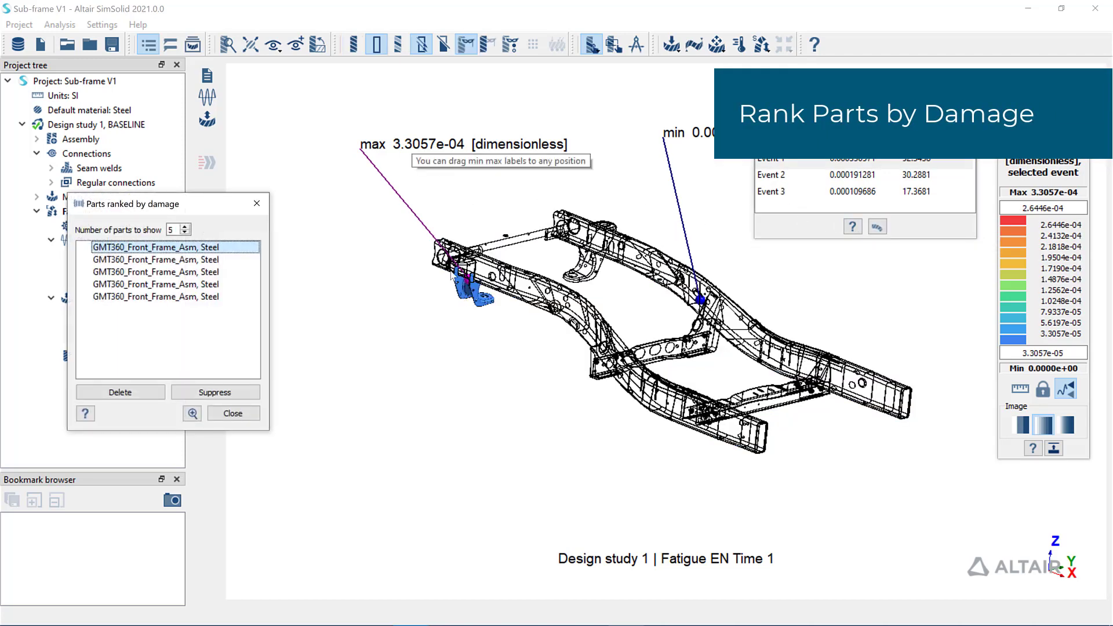
pyautogui.click(193, 413)
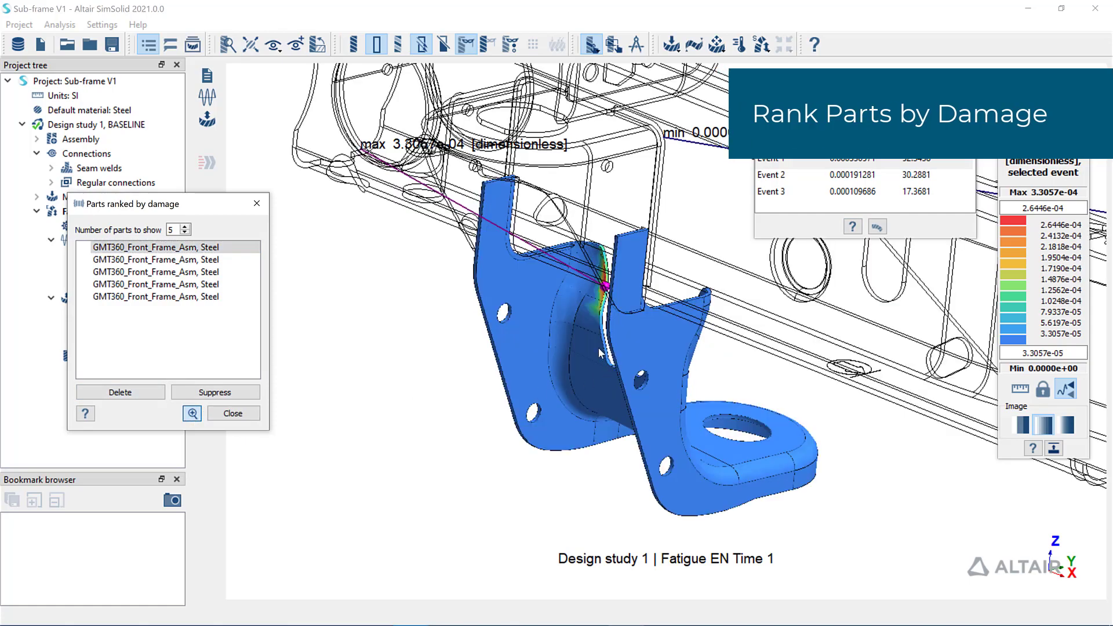
pyautogui.moveTo(649, 383); pyautogui.dragTo(739, 190)
pyautogui.click(778, 176)
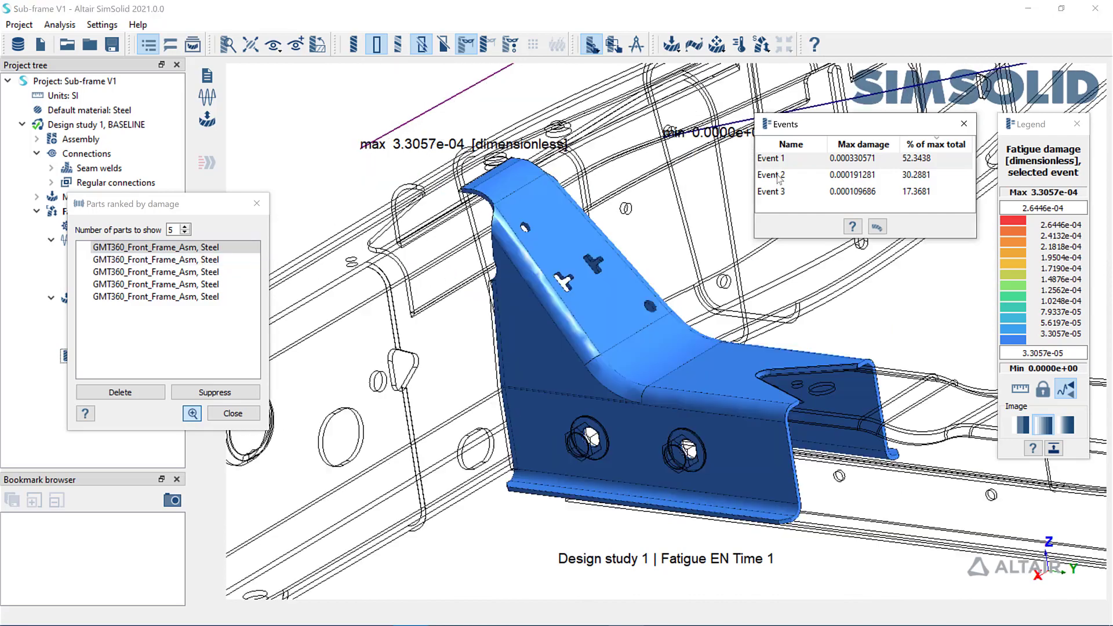
pyautogui.moveTo(581, 324); pyautogui.dragTo(630, 409)
pyautogui.press('Down')
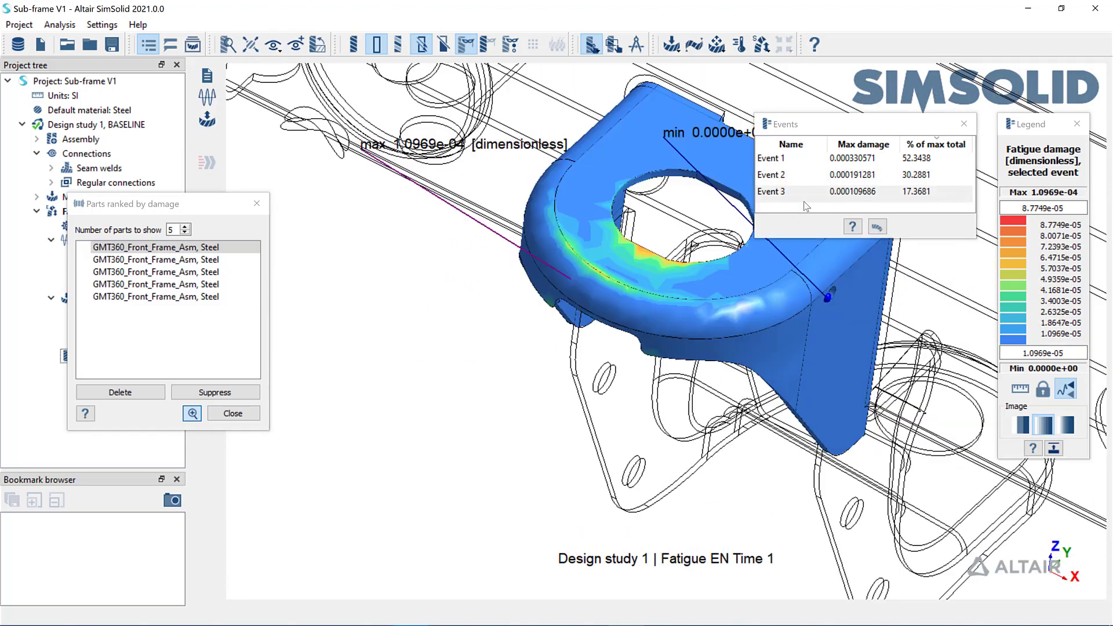
# Select Events 1, 2 and 3 together to show total damage
pyautogui.click(801, 164)
pyautogui.keyDown('ctrl'); pyautogui.click(788, 176); pyautogui.keyUp('ctrl')
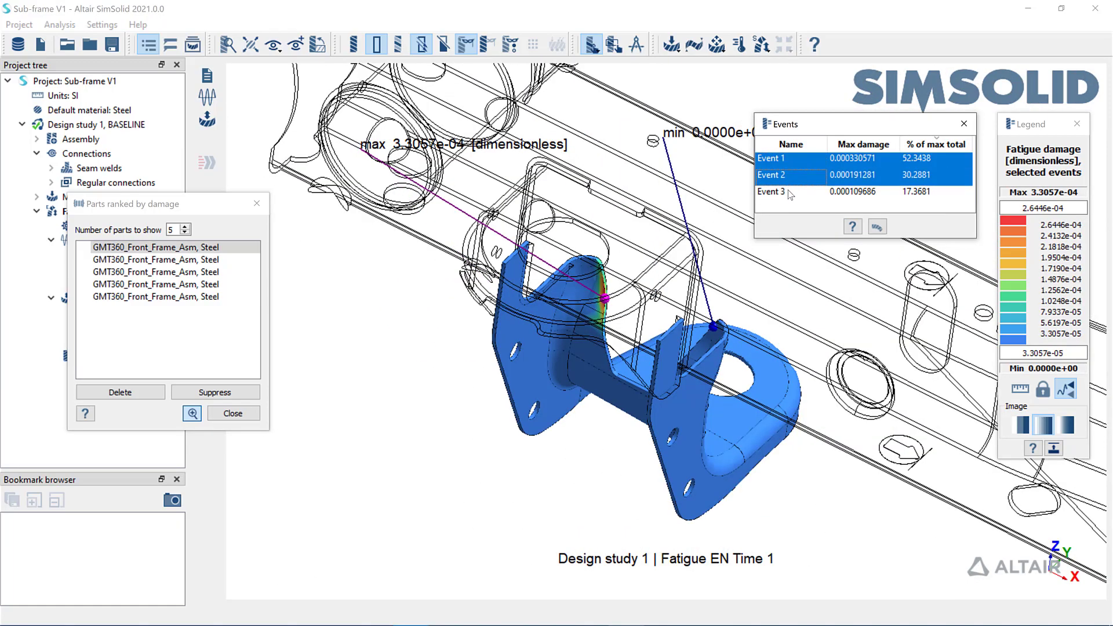
pyautogui.keyDown('ctrl'); pyautogui.click(791, 191); pyautogui.keyUp('ctrl')
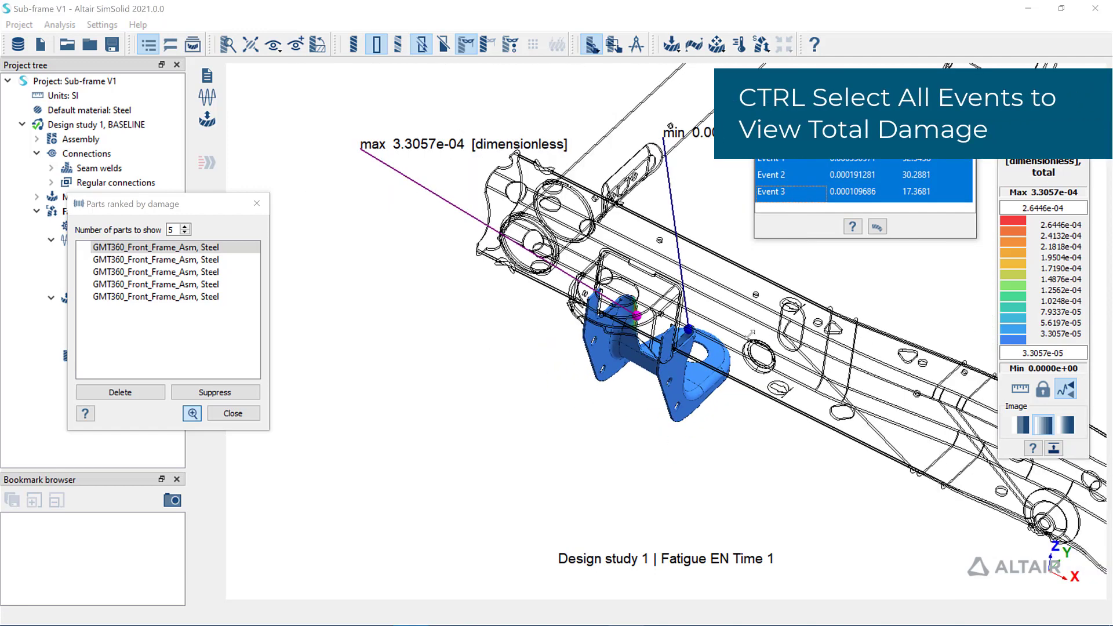